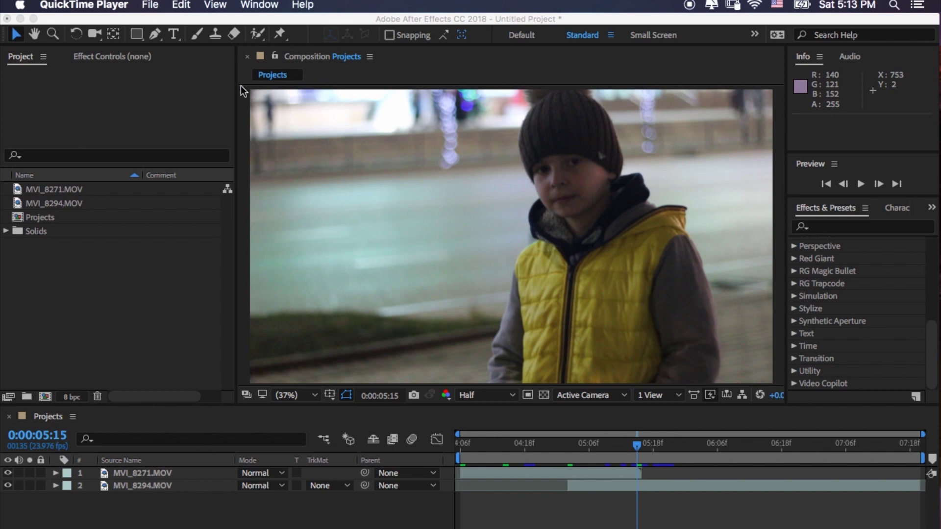
- Add a new adjustment layer above the MVI_8271.MOV clip layer
left_click(178, 176)
left_click(283, 5)
left_click(139, 334)
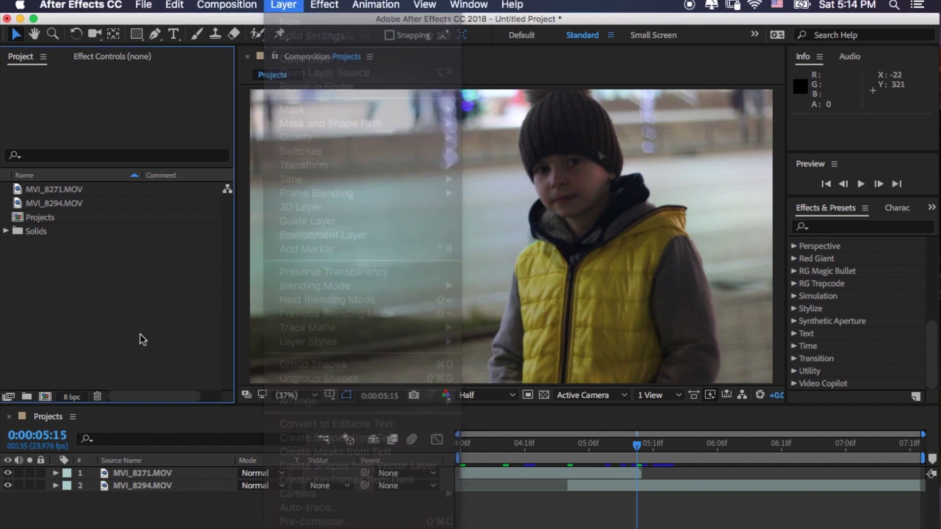
left_click(160, 473)
left_click(275, 8)
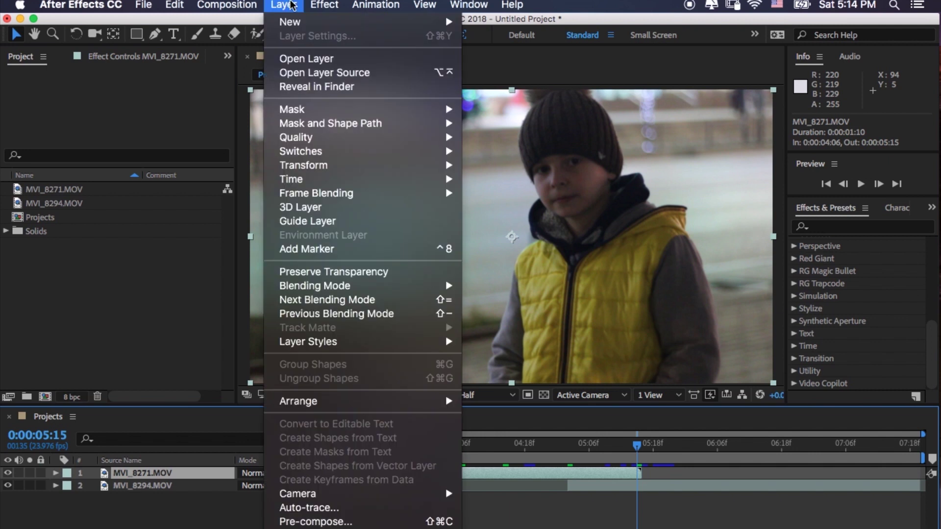
mouse_move(294, 21)
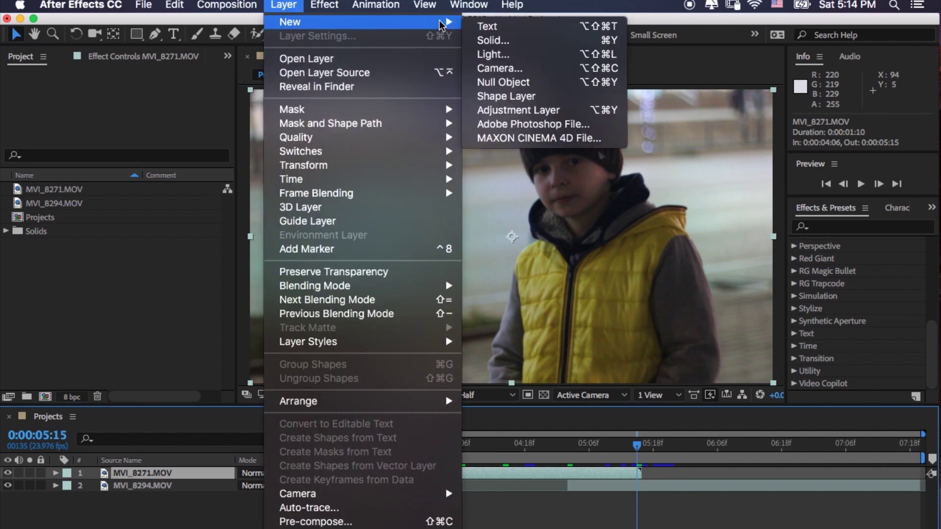
left_click(532, 116)
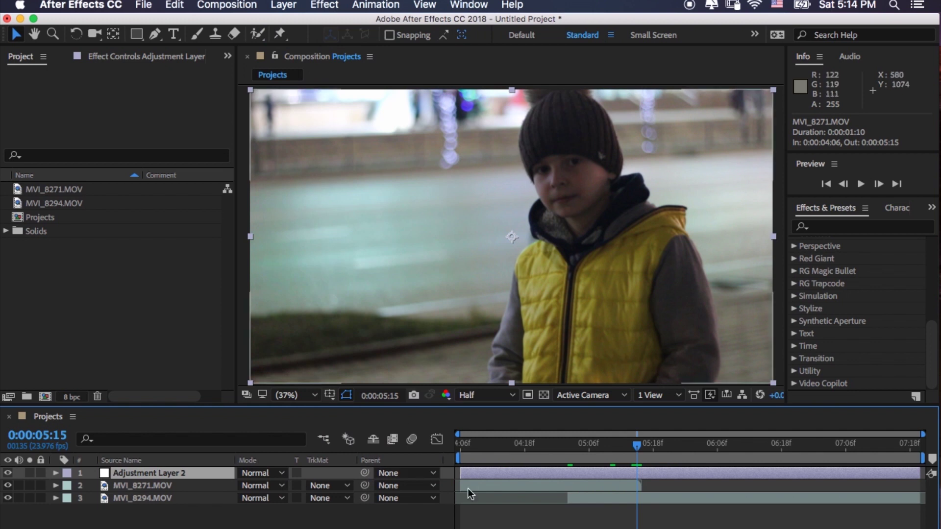
- Trim the adjustment layer to 05:05–05:19 and slide MVI_8294.MOV to start around 05:06
left_click_drag(460, 473, 567, 471)
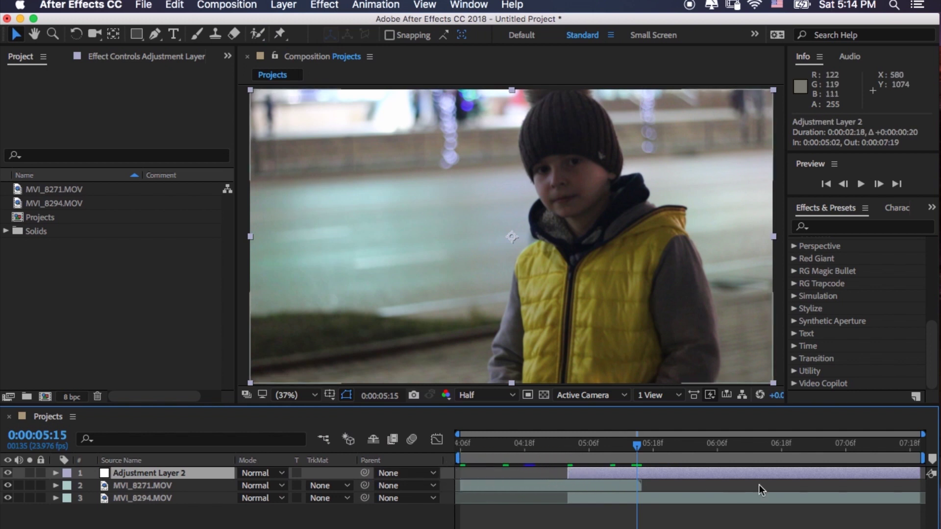
left_click_drag(913, 479, 647, 473)
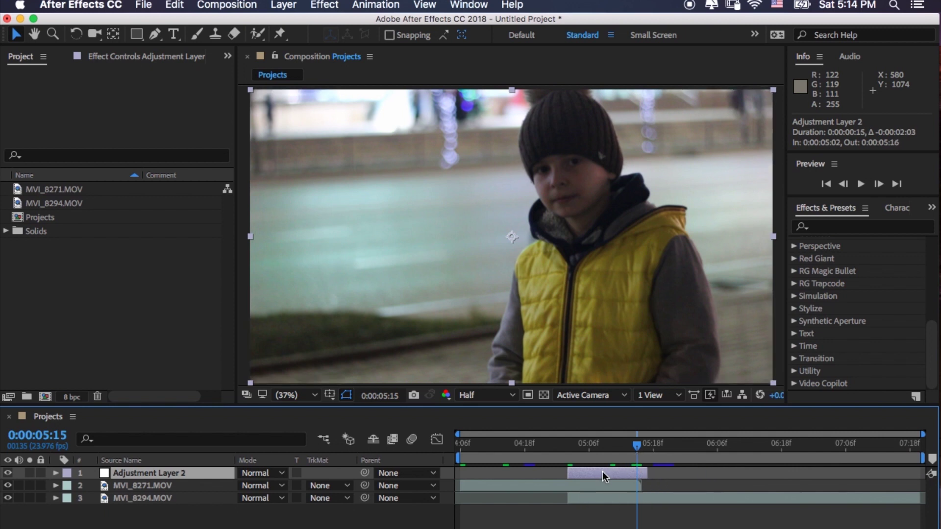
left_click(598, 498)
left_click_drag(601, 496, 620, 474)
left_click(609, 472)
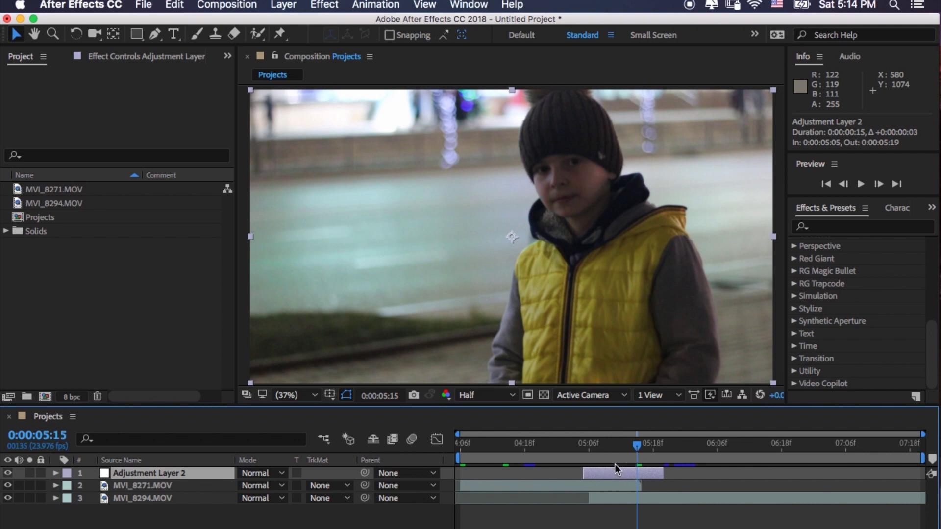
left_click(616, 447)
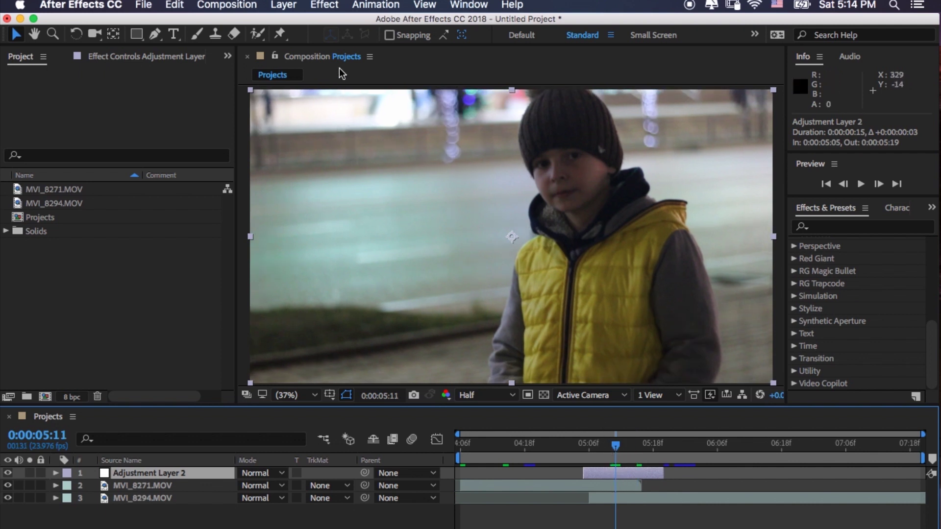
left_click(338, 4)
- Put CC Image Wipe on Adjustment Layer 2 and scrub the playhead to 05:06
mouse_move(451, 398)
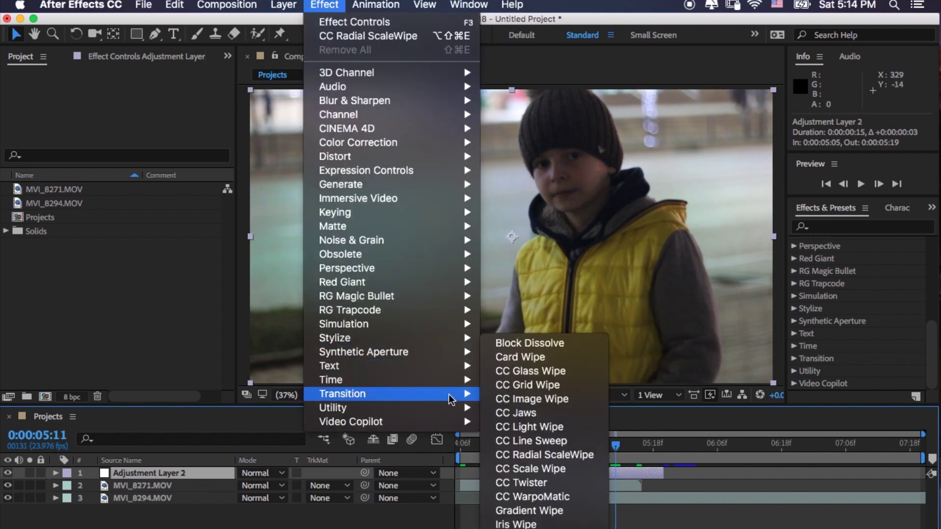
left_click(554, 402)
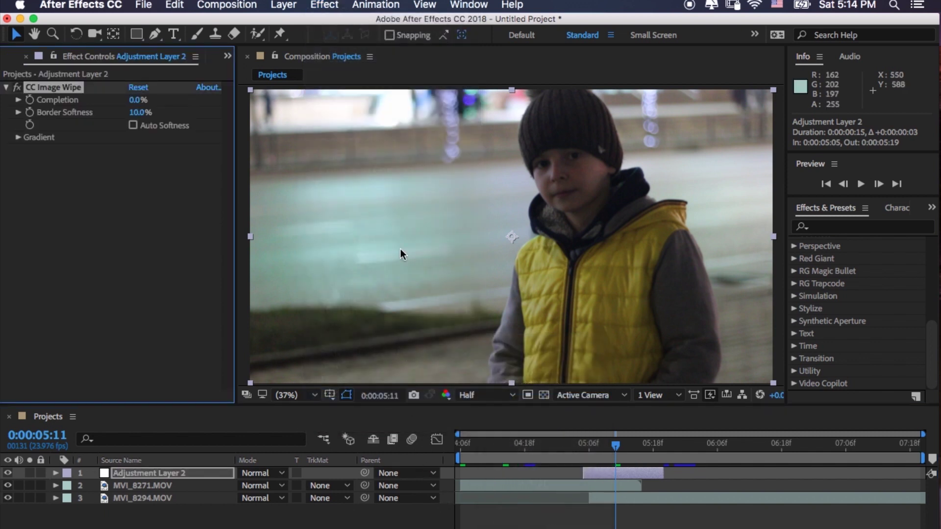
left_click(582, 445)
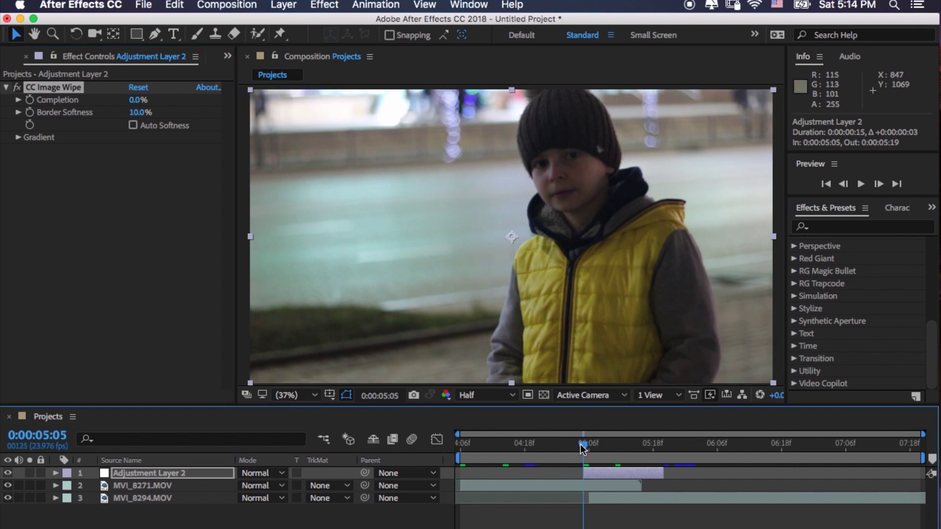
mouse_move(583, 445)
left_mouse_down()
mouse_move(656, 436)
mouse_move(587, 434)
left_mouse_up()
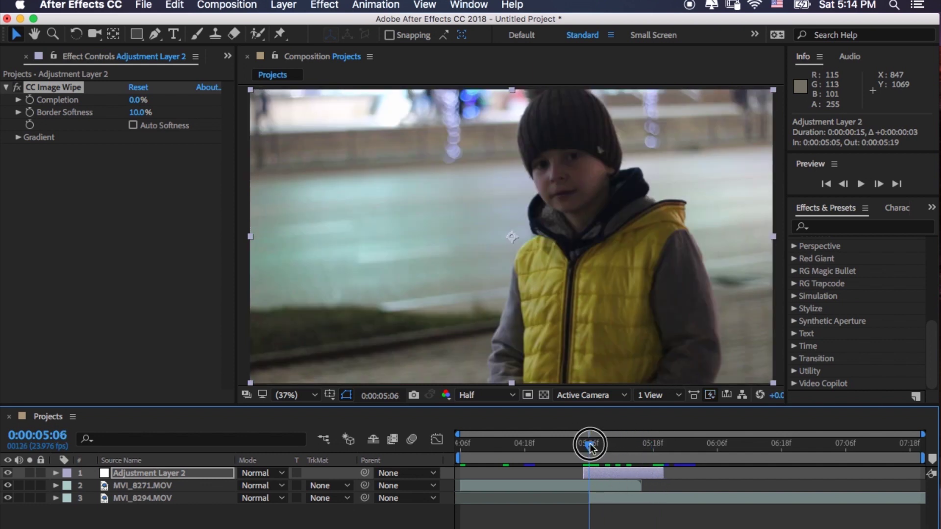
mouse_move(590, 445)
left_mouse_down()
mouse_move(642, 451)
mouse_move(590, 447)
left_mouse_up()
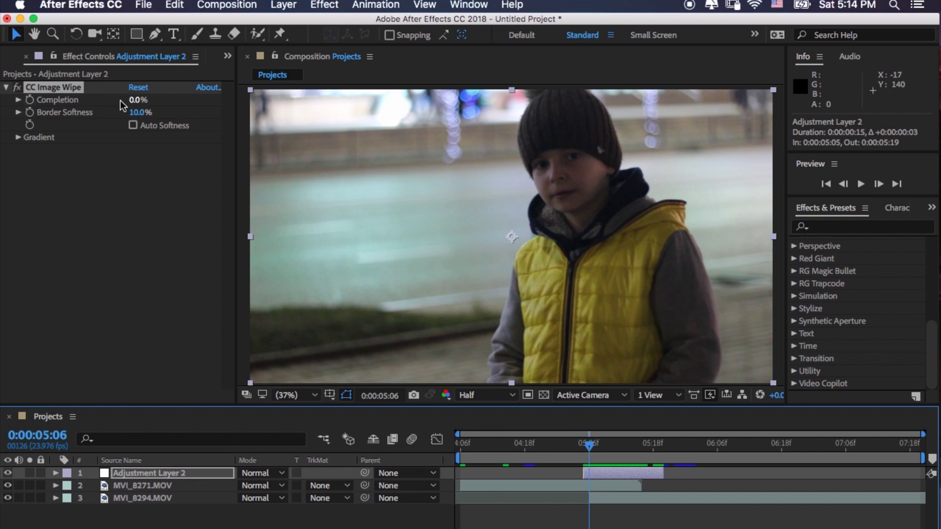
- Keyframe Completion at 0% on 05:06, 100% on 05:12 and 0% on 05:19
left_click(30, 100)
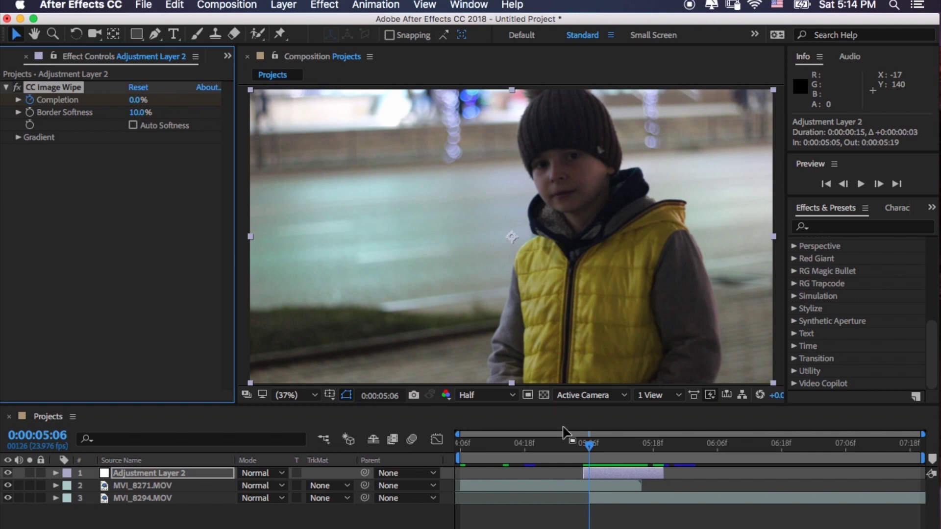
left_click_drag(593, 450, 621, 446)
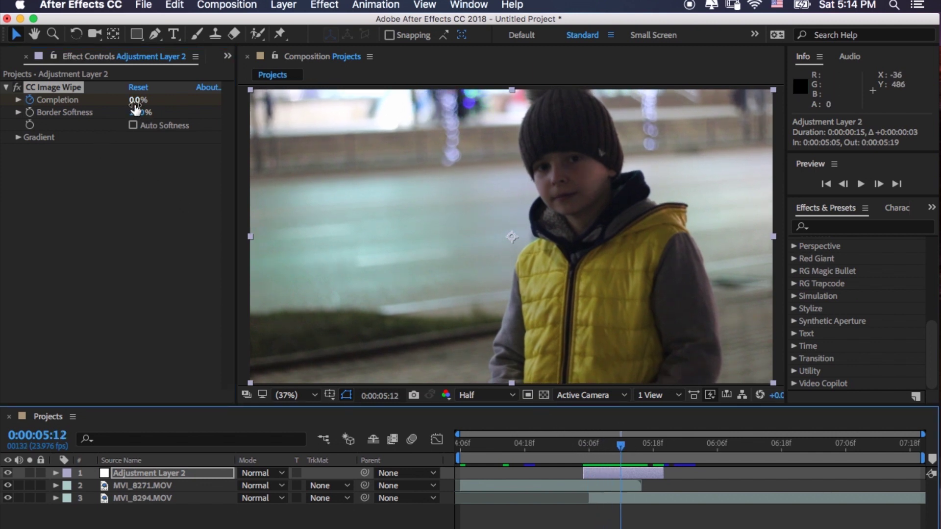
left_click(146, 99)
left_click_drag(145, 99, 238, 110)
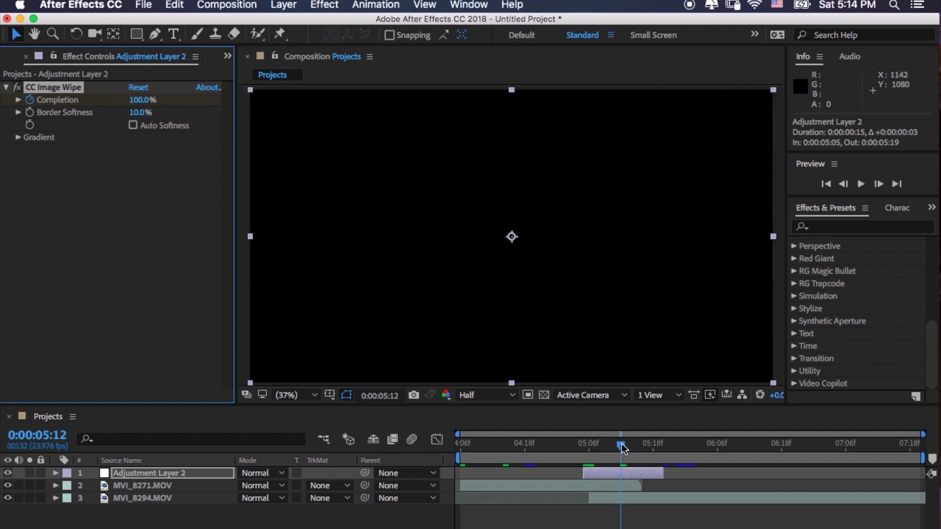
left_click_drag(621, 445, 658, 447)
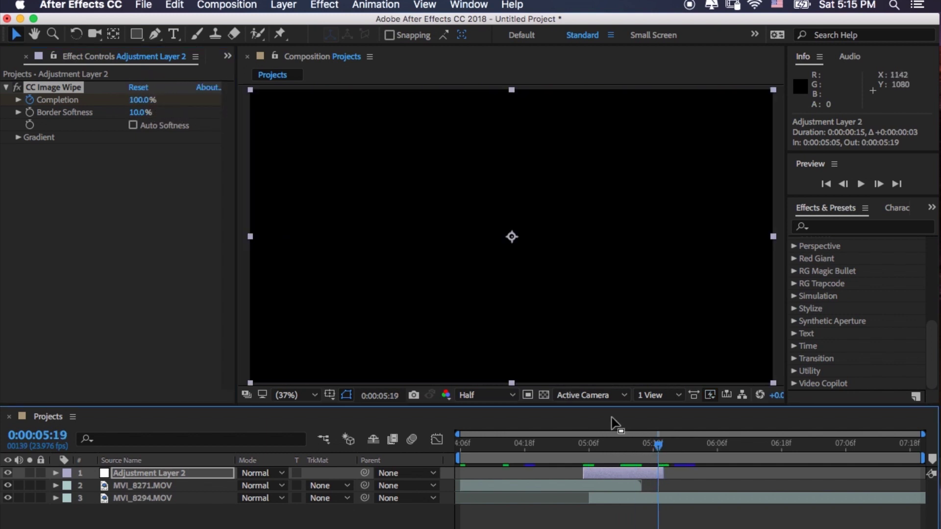
left_click(142, 100)
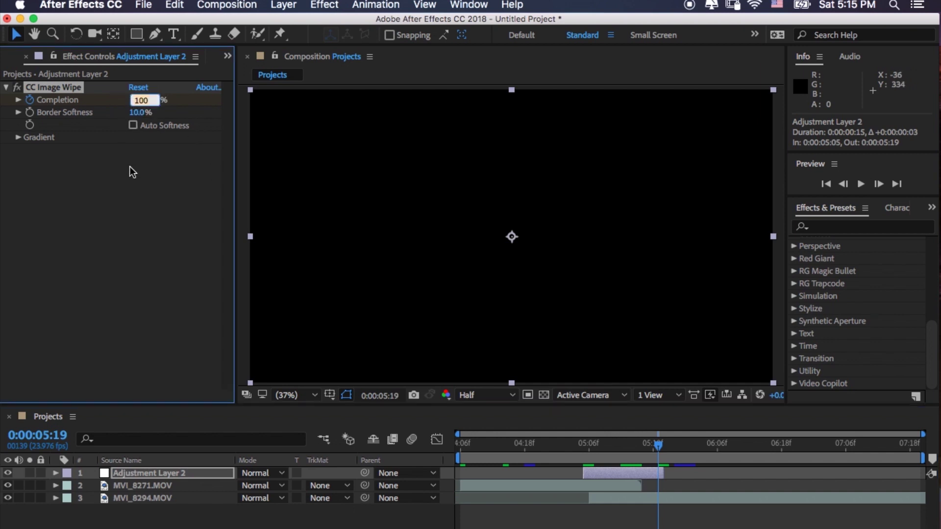
type("0")
key("Return")
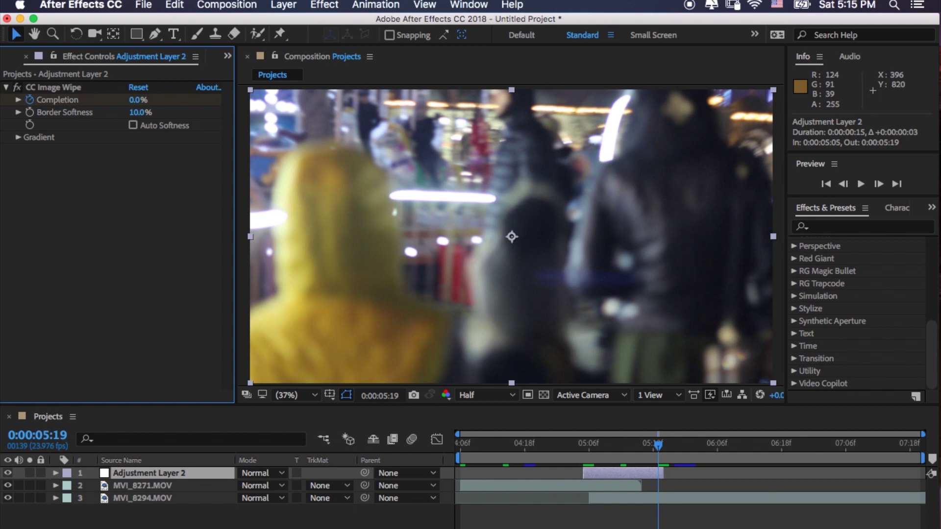
- Preview the wipe from the layer's start, then reveal and select all three Completion keyframes
key("i")
key("space")
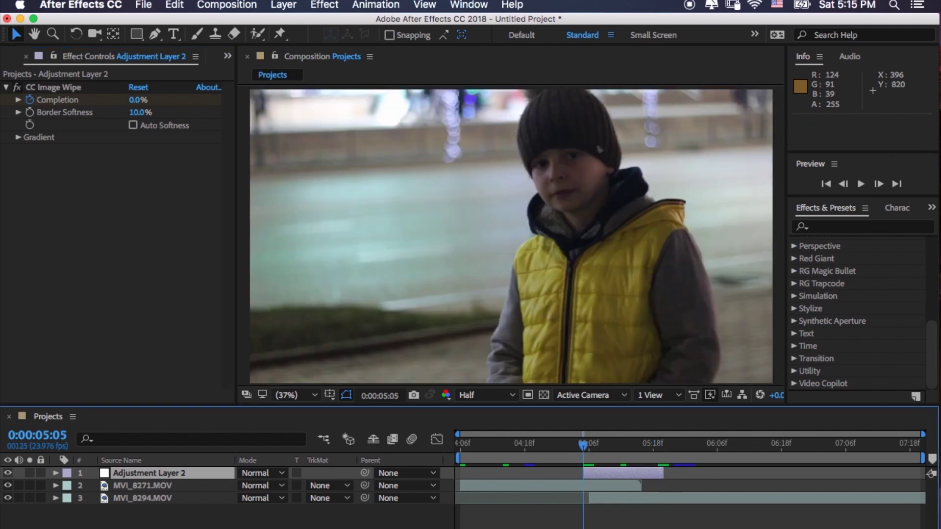
key("space")
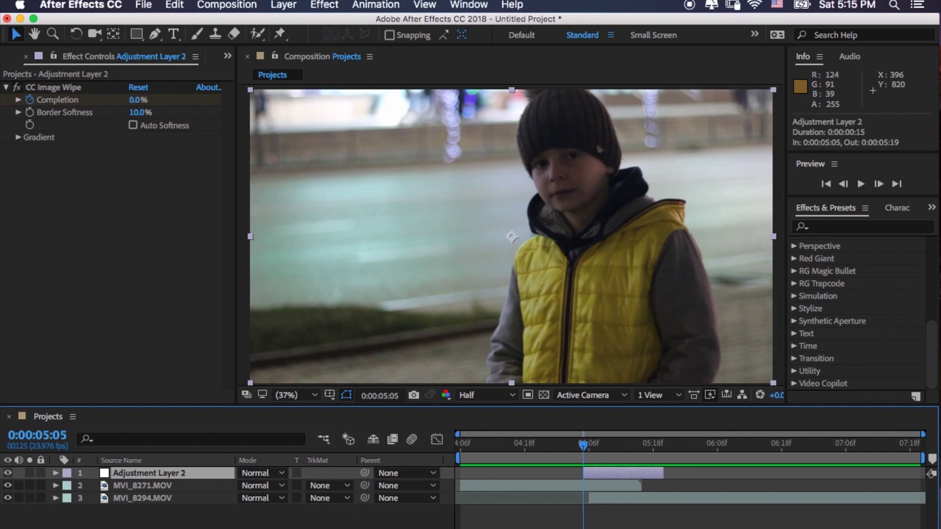
key("u")
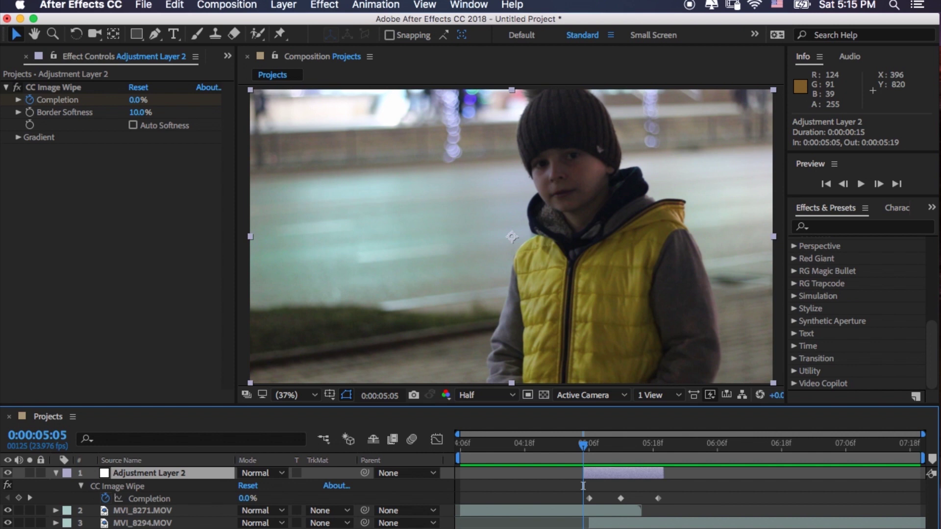
key("super+alt+a")
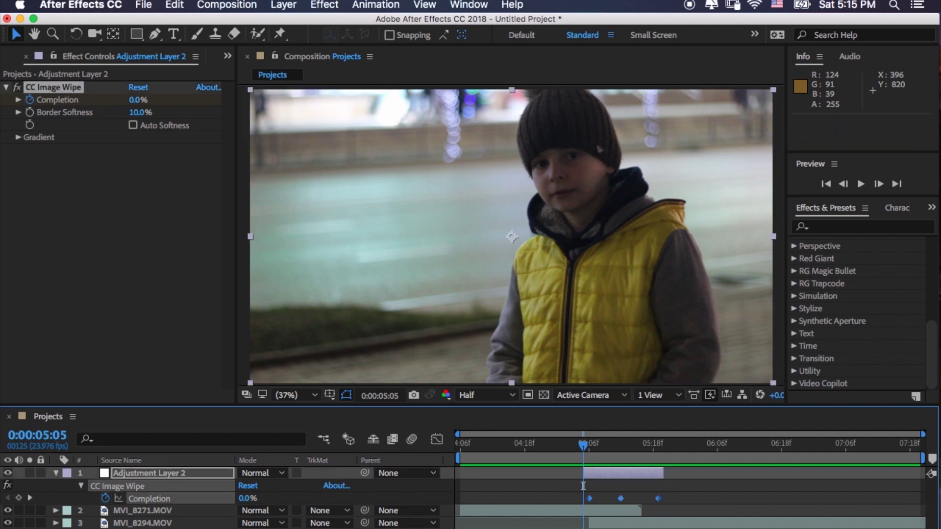
- Apply Easy Ease to the three Completion keyframes and scrub the wipe's start around 05:03
right_click(588, 498)
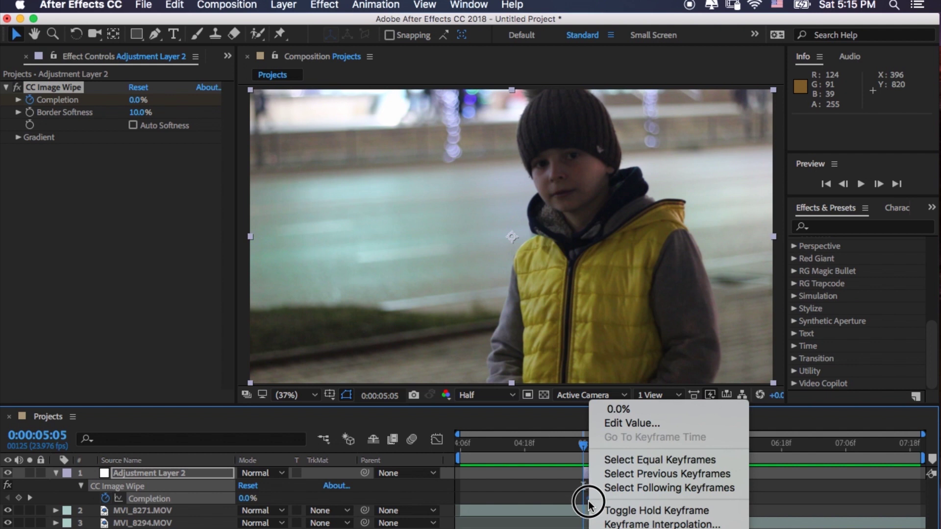
mouse_move(662, 528)
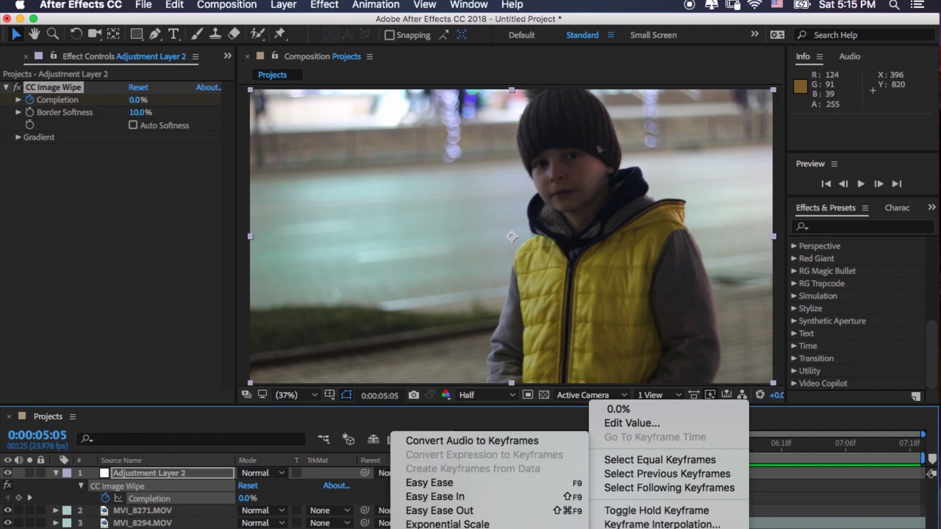
left_click(512, 489)
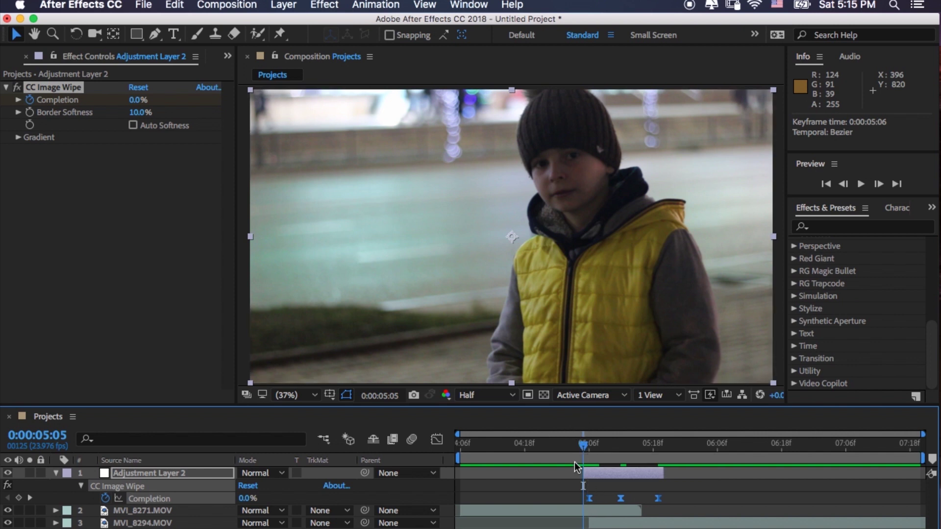
left_click(581, 443)
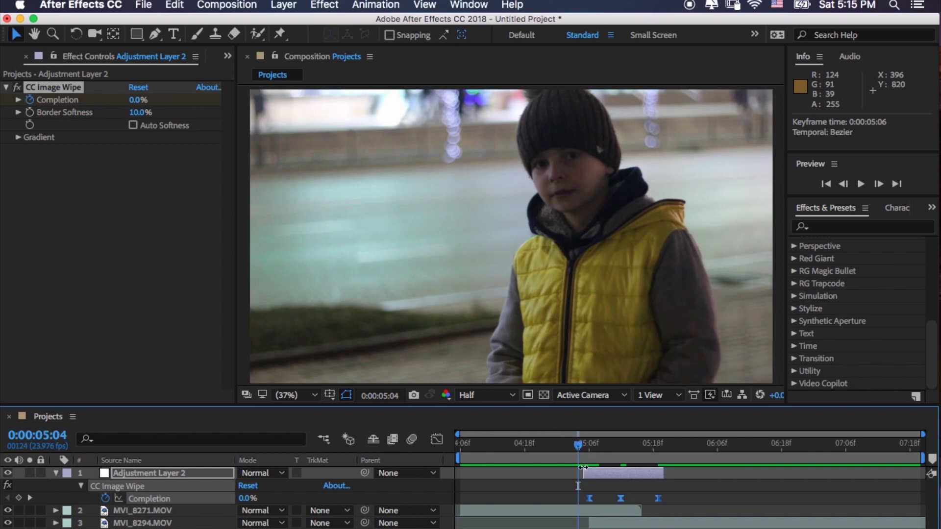
left_click_drag(579, 442, 576, 443)
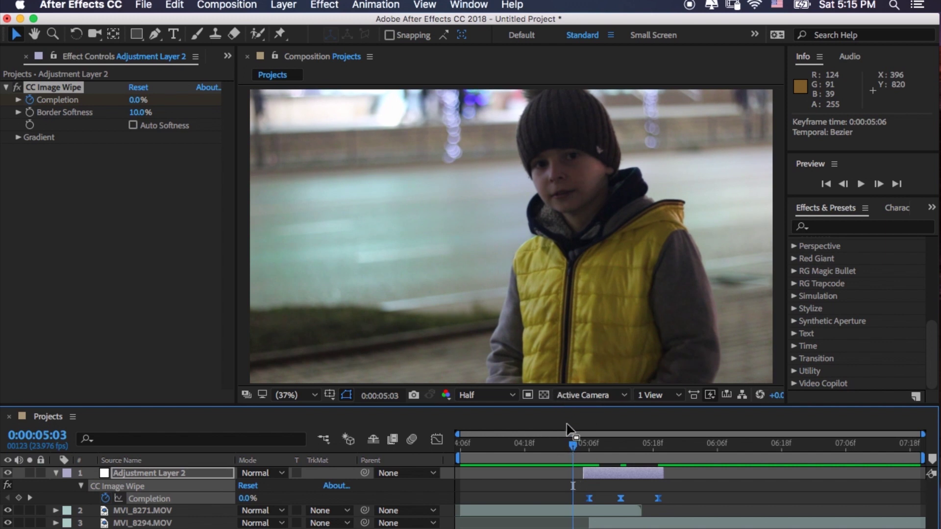
mouse_move(569, 434)
left_mouse_down()
mouse_move(565, 444)
mouse_move(578, 444)
left_mouse_up()
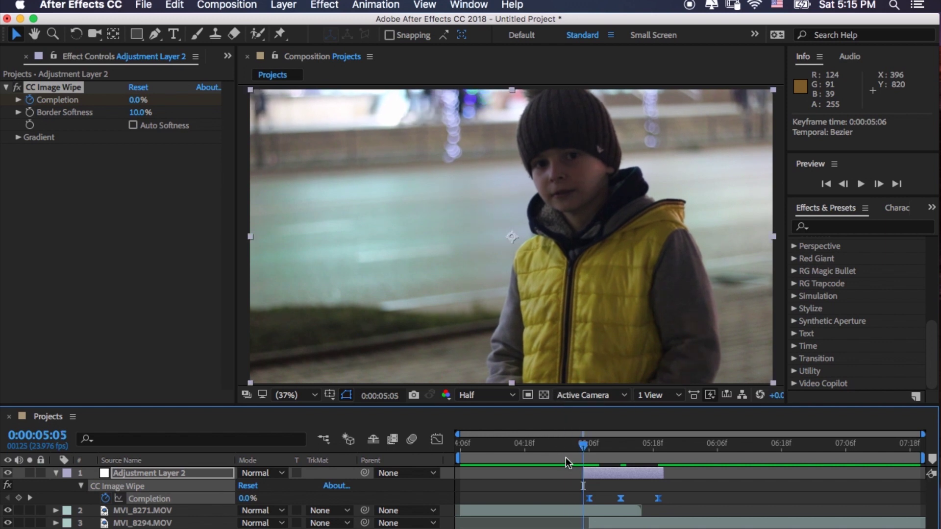
- Extend the adjustment layer at both ends, move the last Completion keyframe later, and preview
key("space")
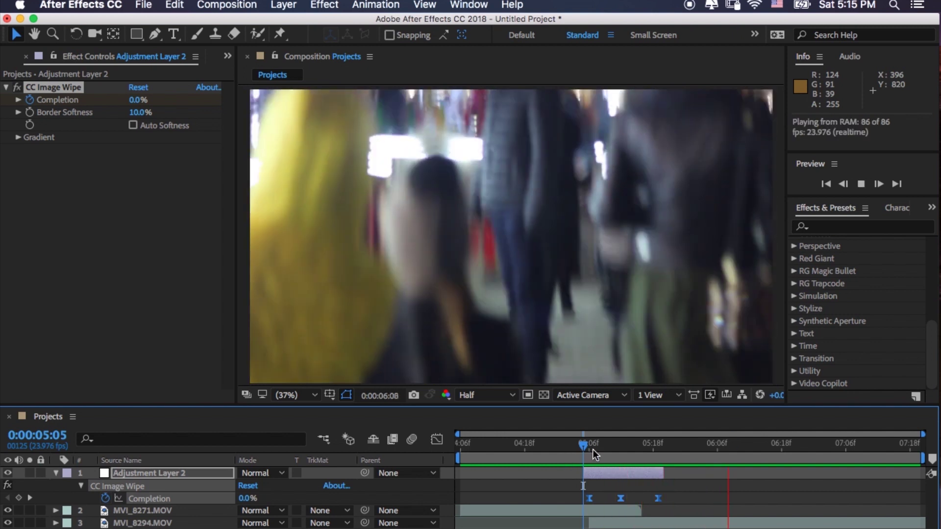
left_click(579, 445)
left_click_drag(583, 472, 577, 502)
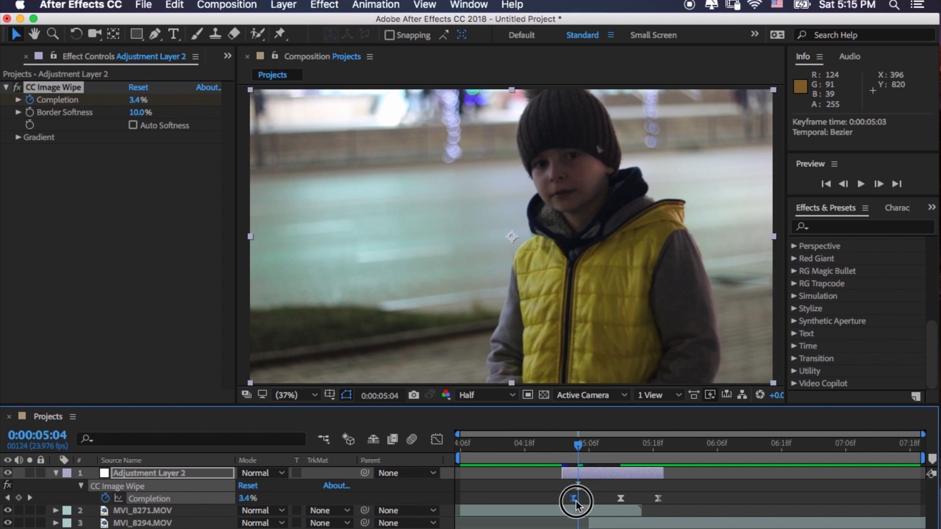
left_click_drag(667, 472, 706, 472)
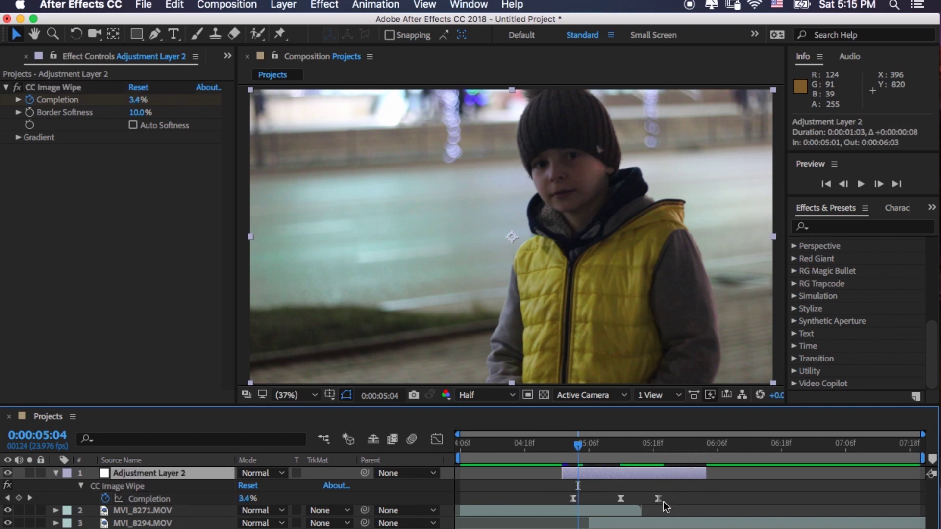
left_click_drag(659, 499, 679, 501)
key("i")
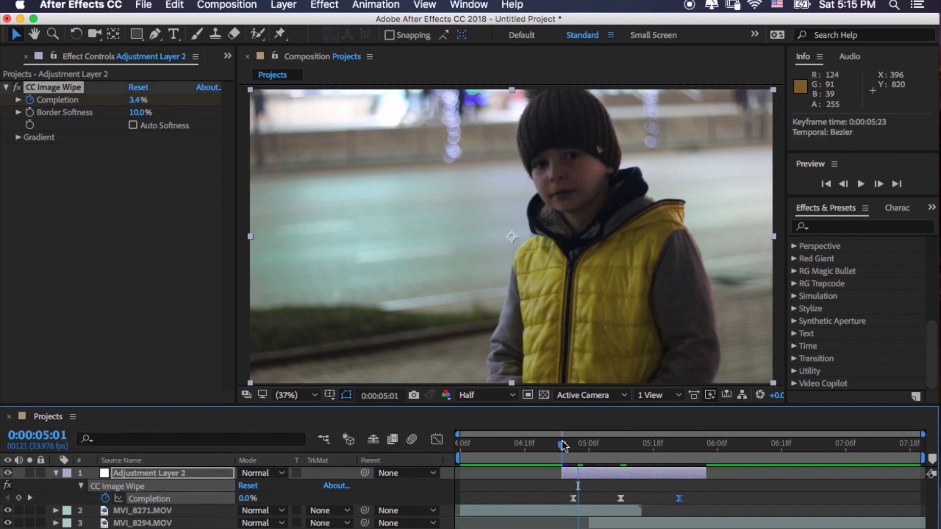
key("space")
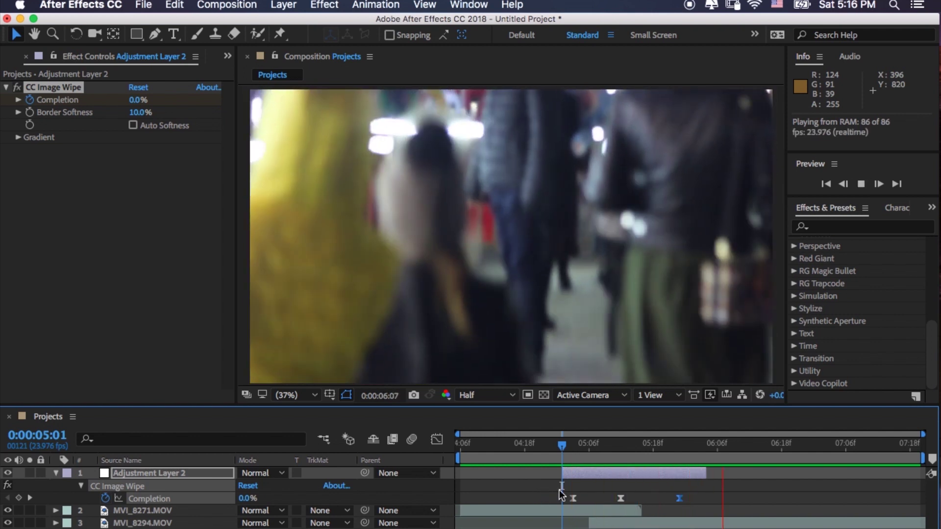
- Move the first keyframe earlier, the last to about 6:03, and extend the layer to 6:07
left_click_drag(573, 499, 551, 476)
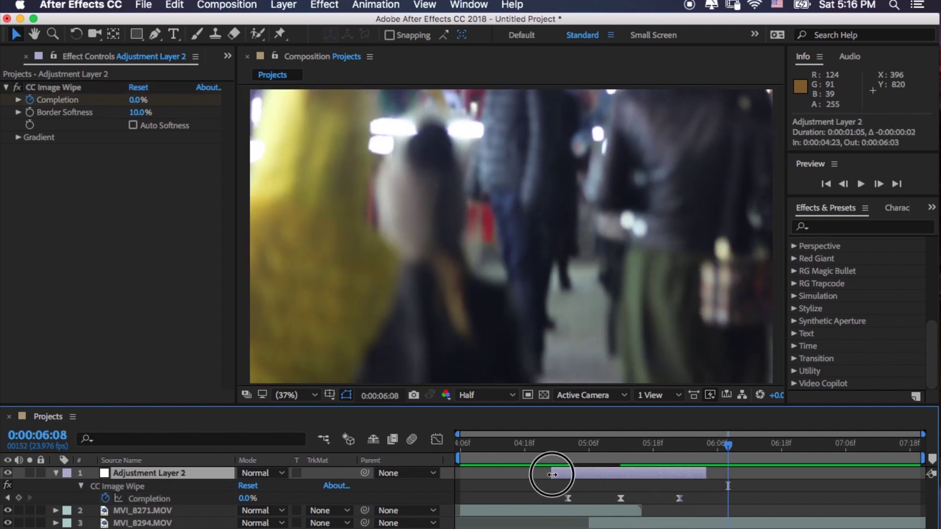
left_click_drag(703, 470, 727, 472)
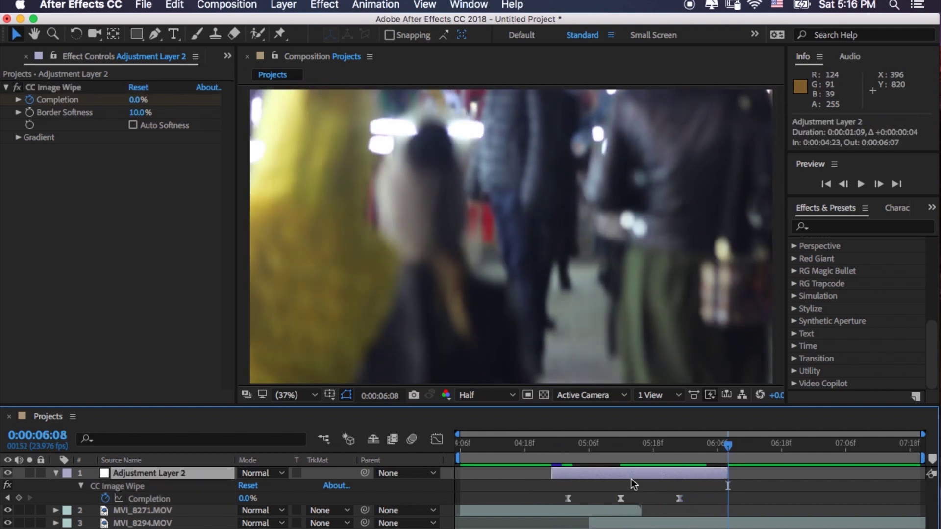
left_click_drag(681, 499, 701, 498)
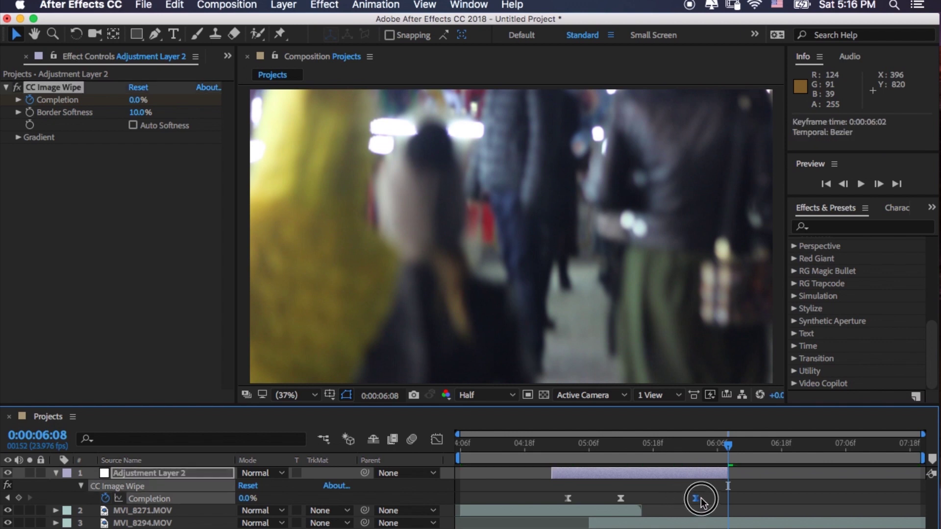
left_click_drag(624, 498, 632, 500)
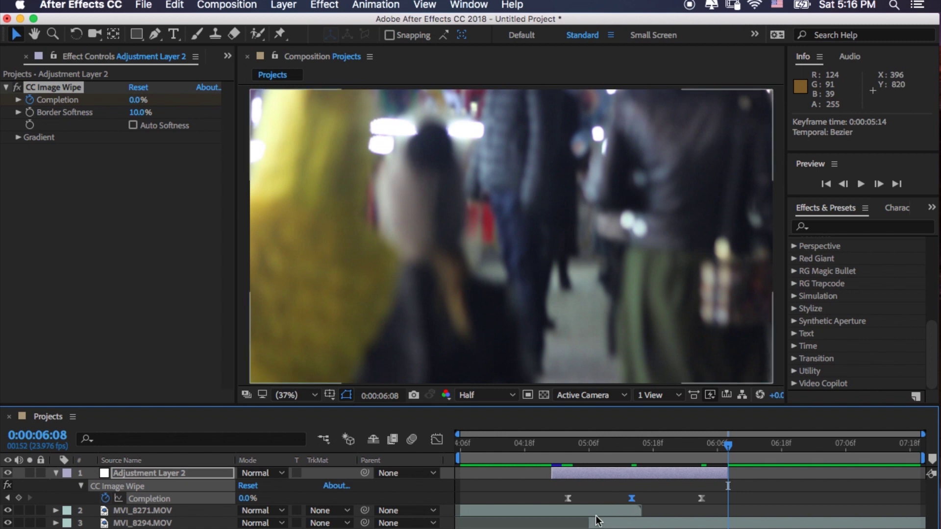
left_click(550, 462)
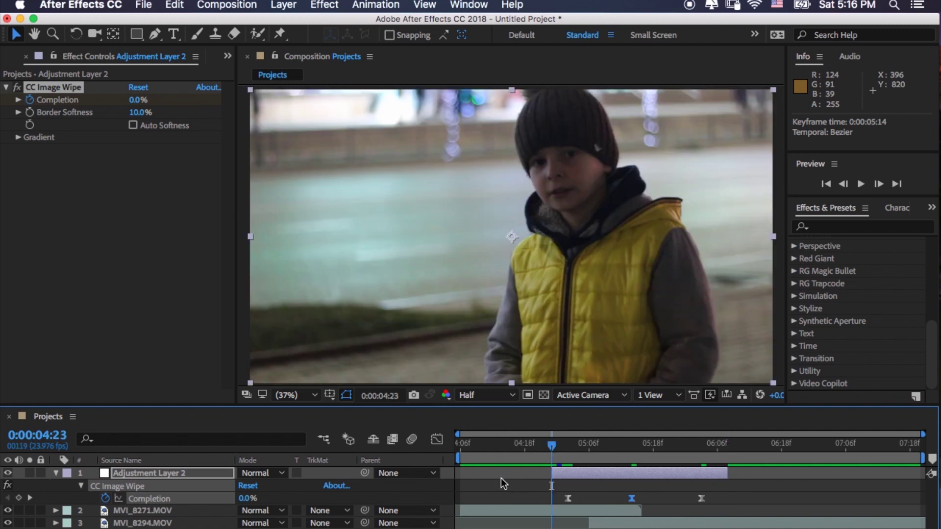
- Preview the lengthened wipe from 5:00 and stop partway through it
left_click(516, 502)
key("Page_Up")
key("Page_Up")
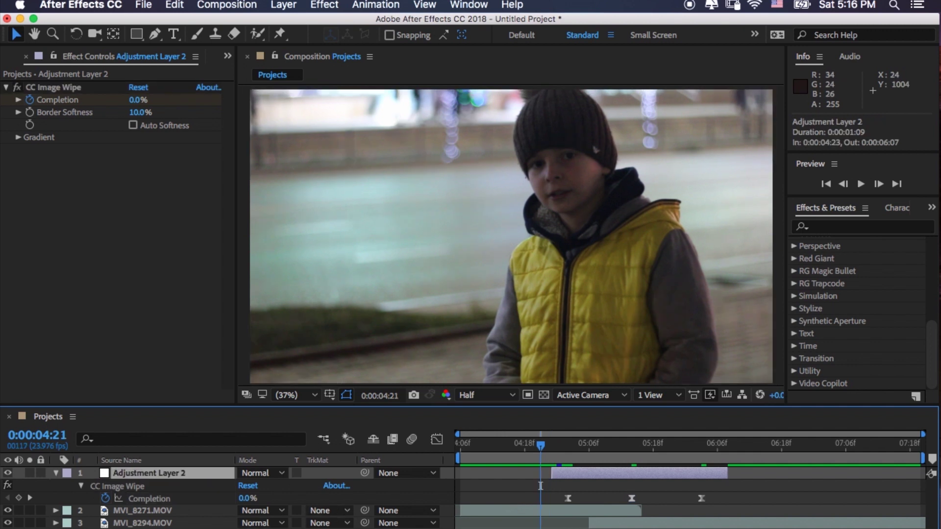
key("space")
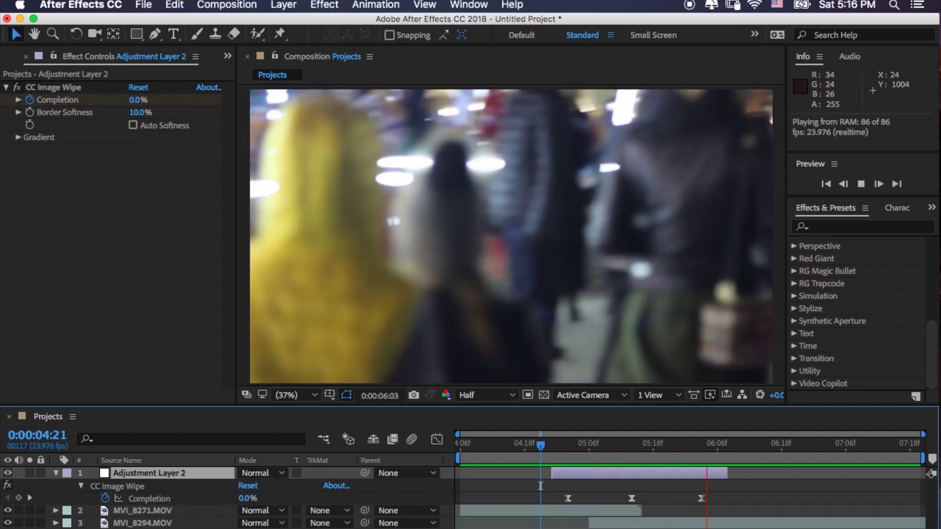
key("space")
left_click(556, 445)
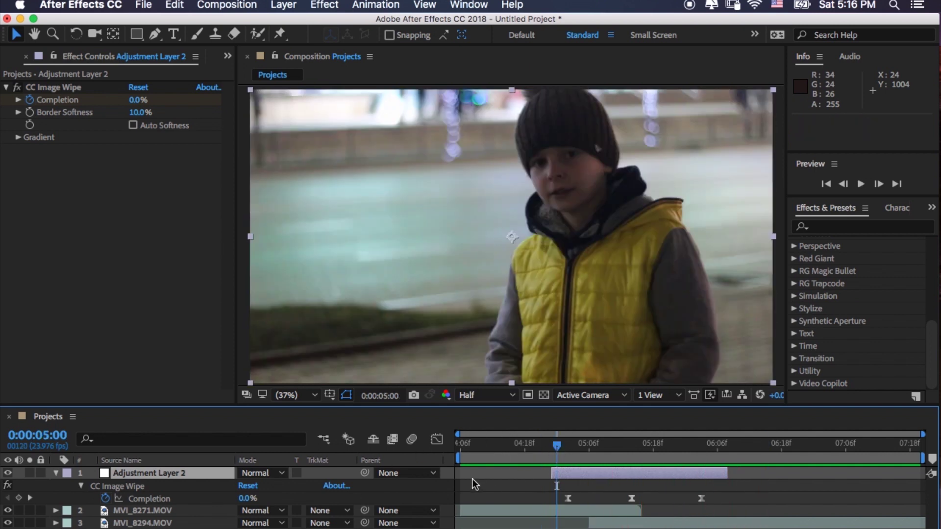
key("space")
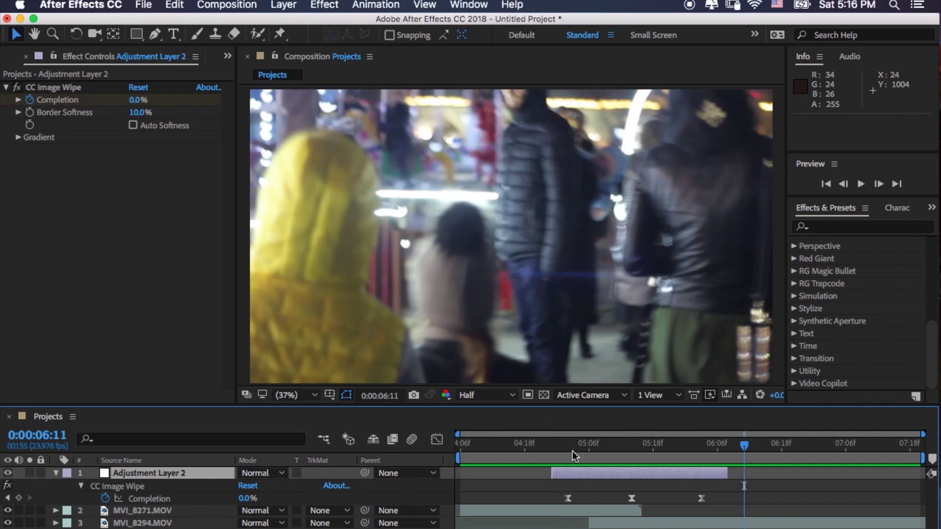
left_click(583, 446)
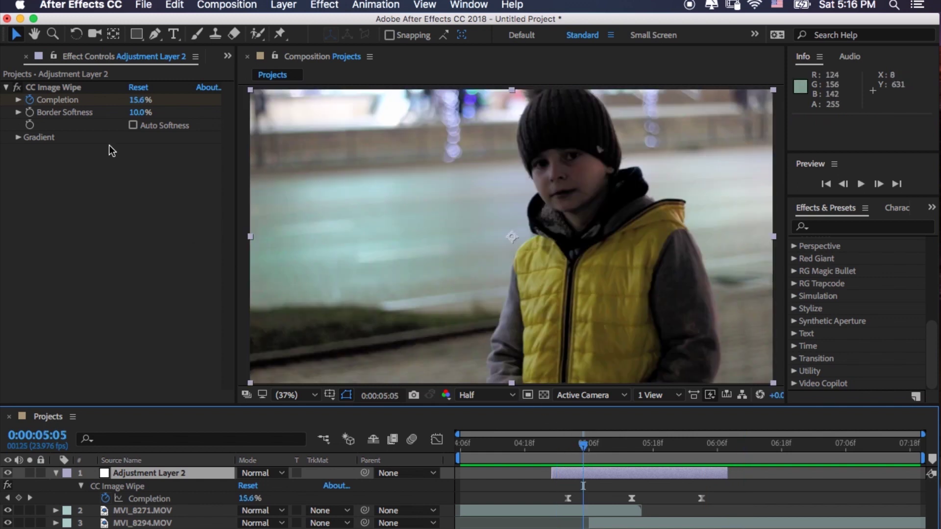
- Enable Auto Softness and expand CC Image Wipe's Gradient settings, returning to 5:00
left_click(133, 125)
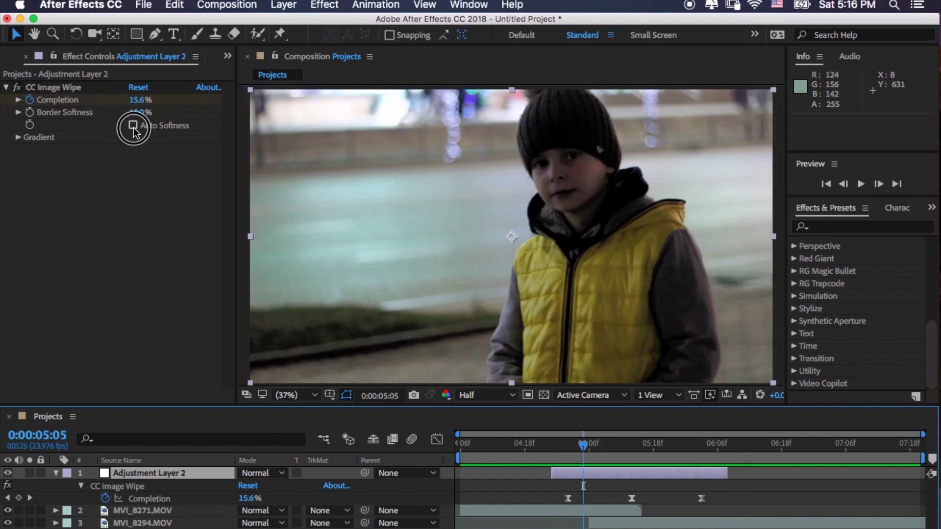
left_click(18, 138)
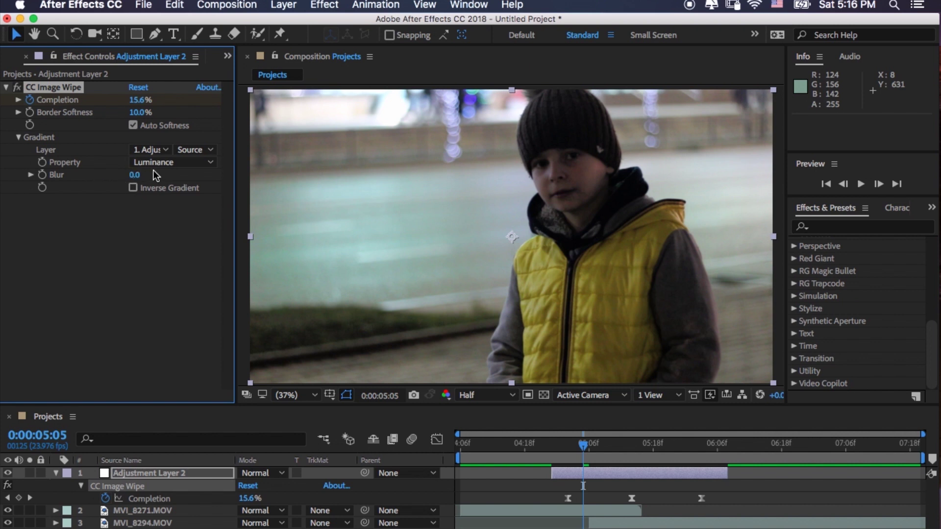
left_click(555, 446)
- Preview the wipe, then raise the gradient Blur to about 8.7 at its halfway frame
key("space")
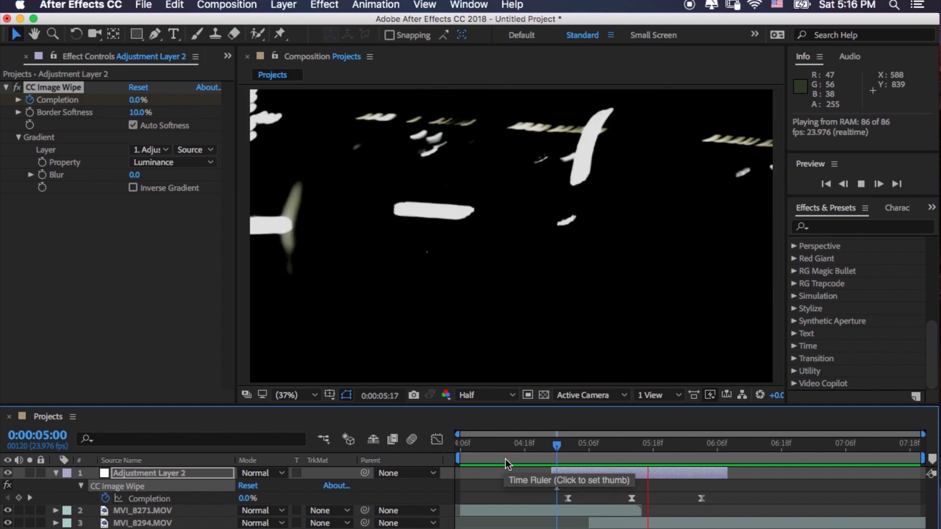
key("space")
left_click_drag(598, 453, 600, 454)
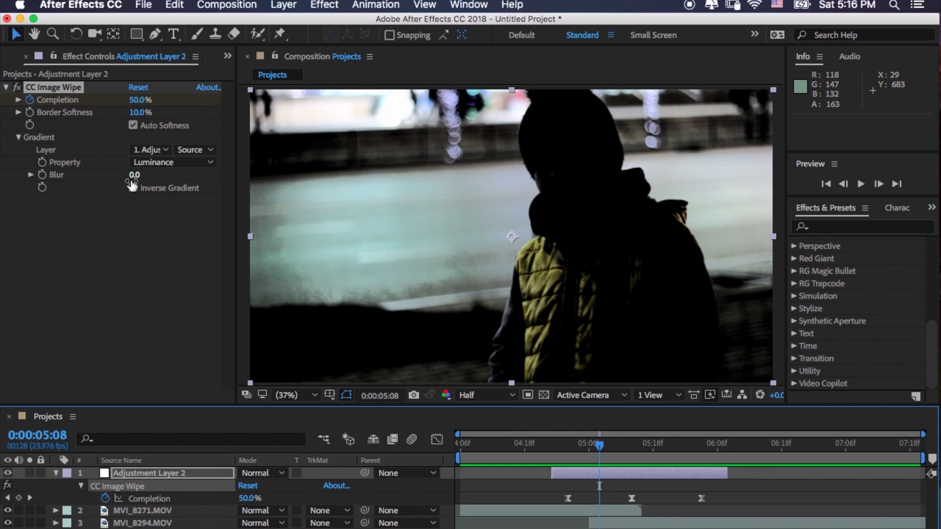
left_click_drag(136, 178, 140, 185)
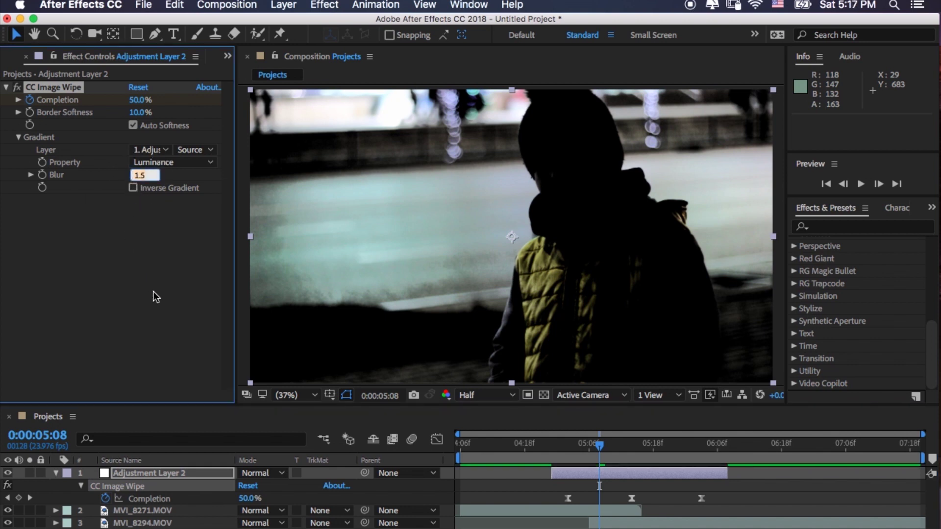
key("Return")
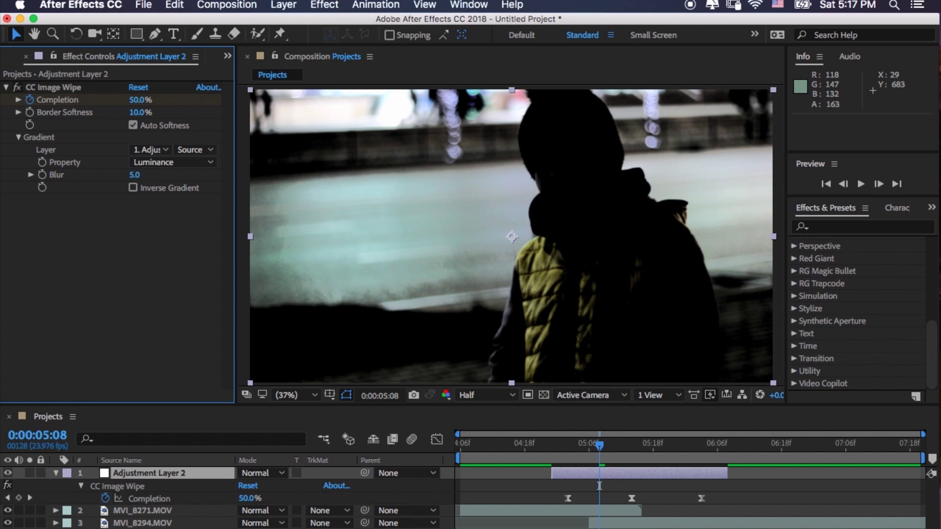
left_click(599, 485)
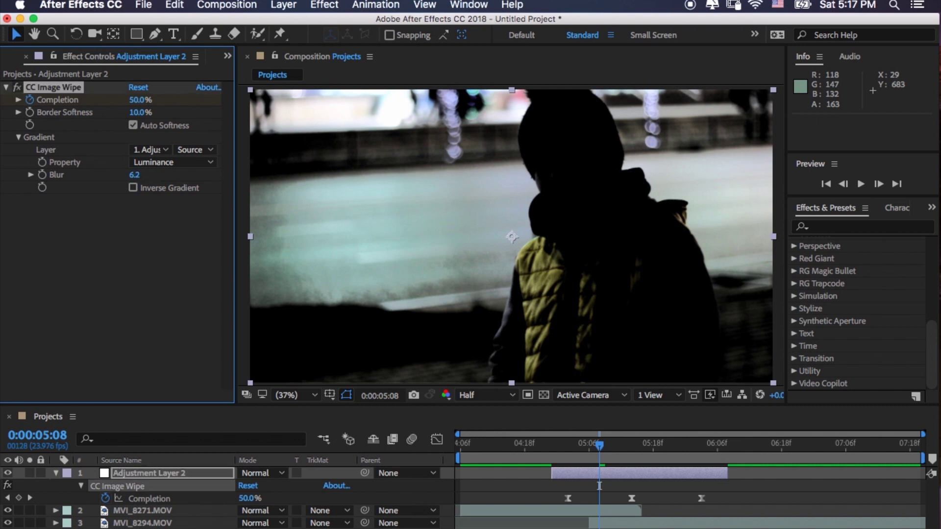
left_click_drag(134, 175, 137, 174)
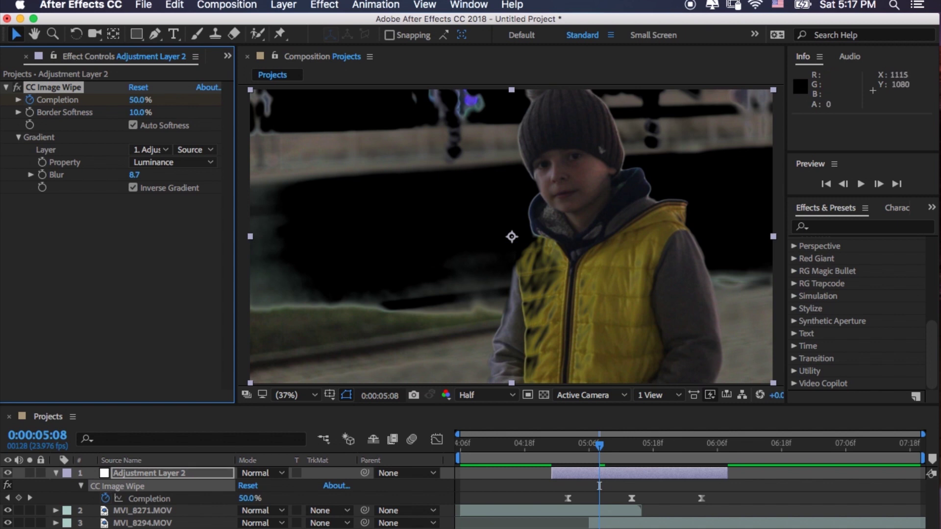
- Preview the inverted, blurred wipe from 5:00 several times
left_click_drag(599, 485, 557, 485)
key("space")
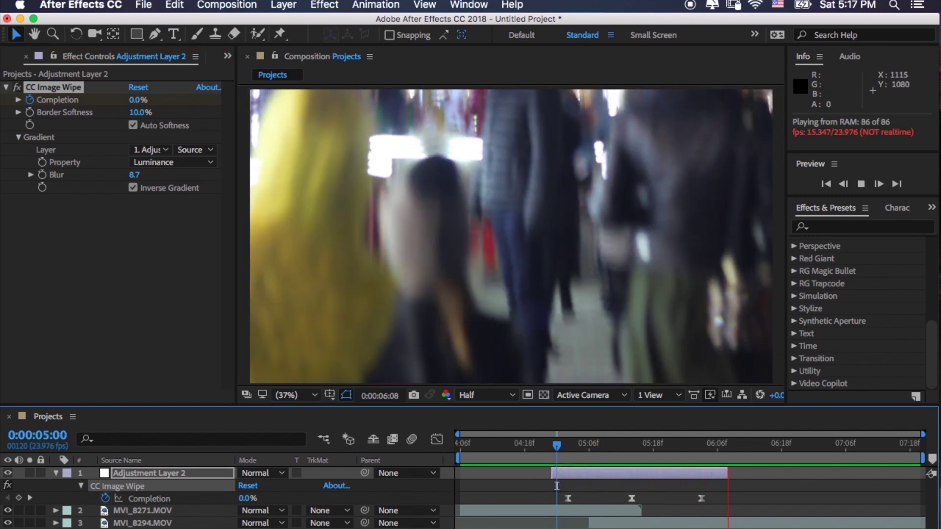
left_click_drag(557, 485, 562, 485)
key("space")
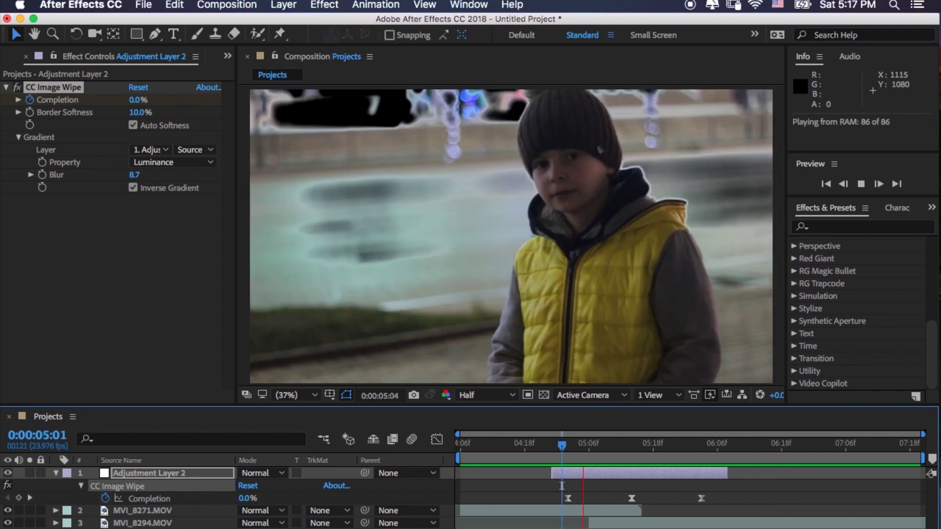
left_click(723, 485)
left_click(556, 485)
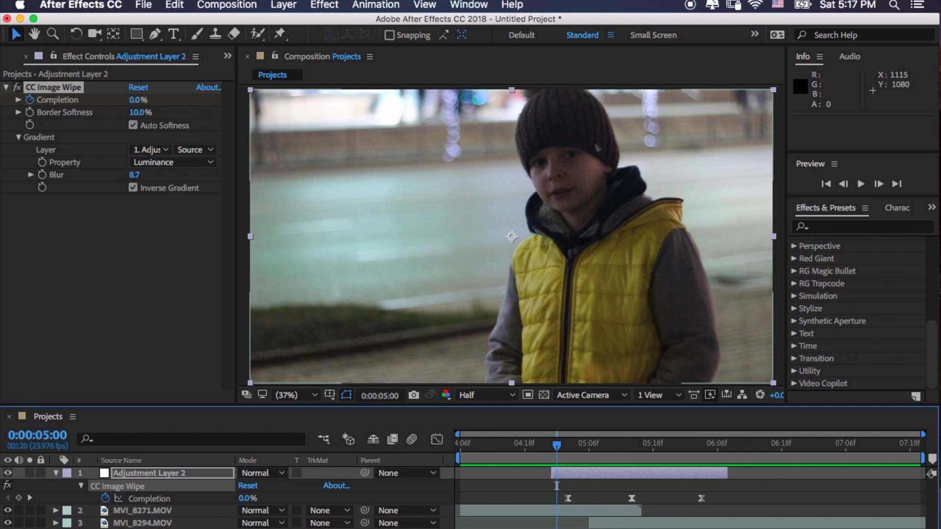
- Replay the wipe from 0:00:05:00, then step to its halfway frame
key("space")
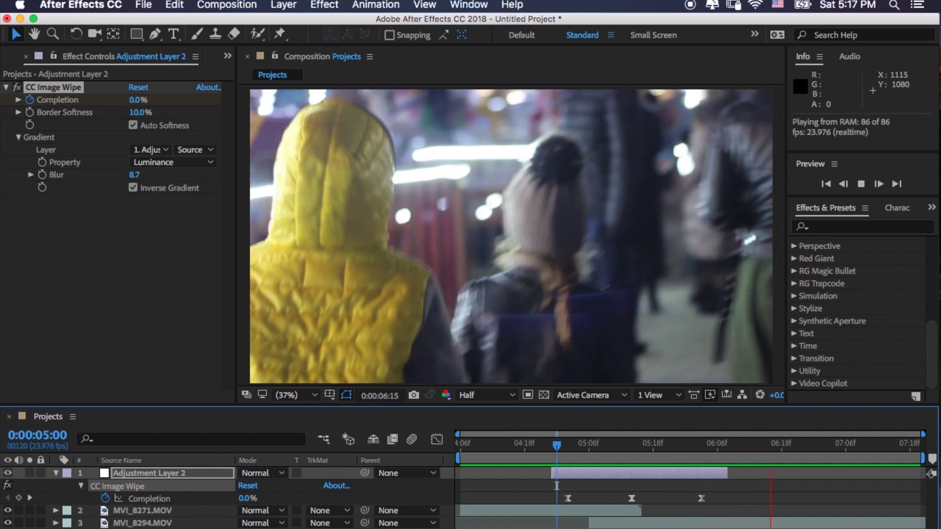
left_click(561, 485)
key("space")
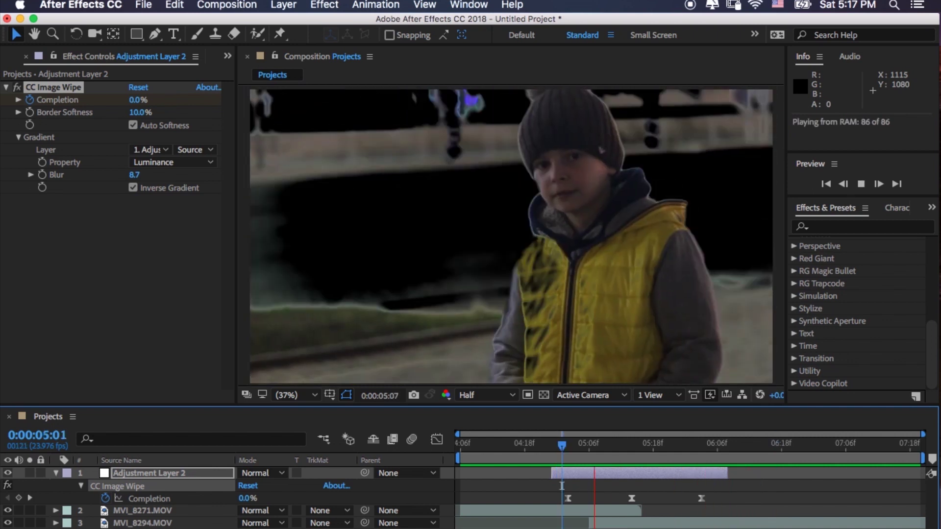
left_click(765, 486)
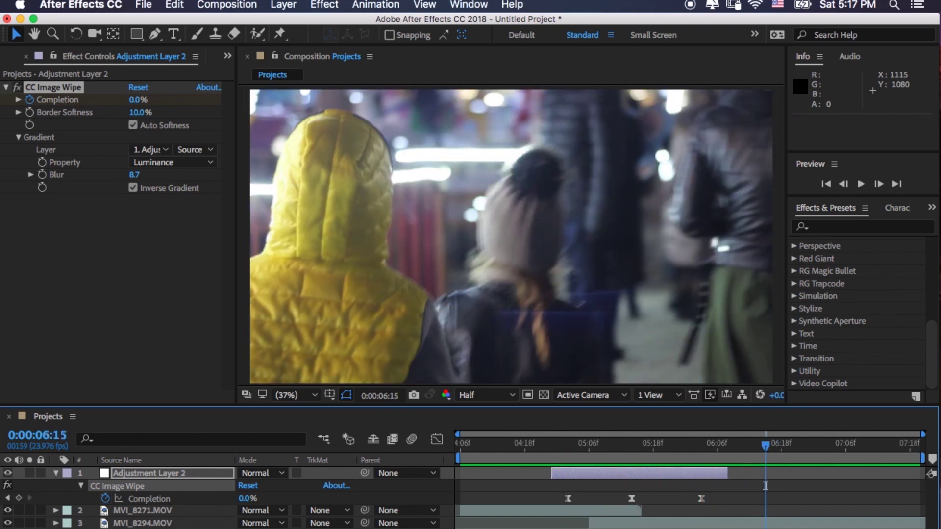
left_click(557, 486)
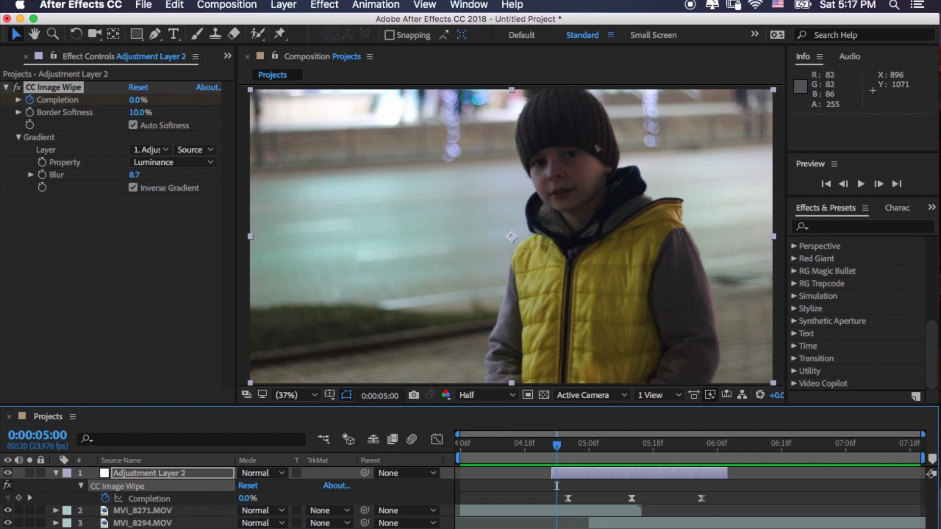
key("Page_Down")
key("Page_Down")
key("Page_Down")
key("Page_Down")
key("Page_Down")
key("Page_Down")
key("Page_Down")
key("Page_Down")
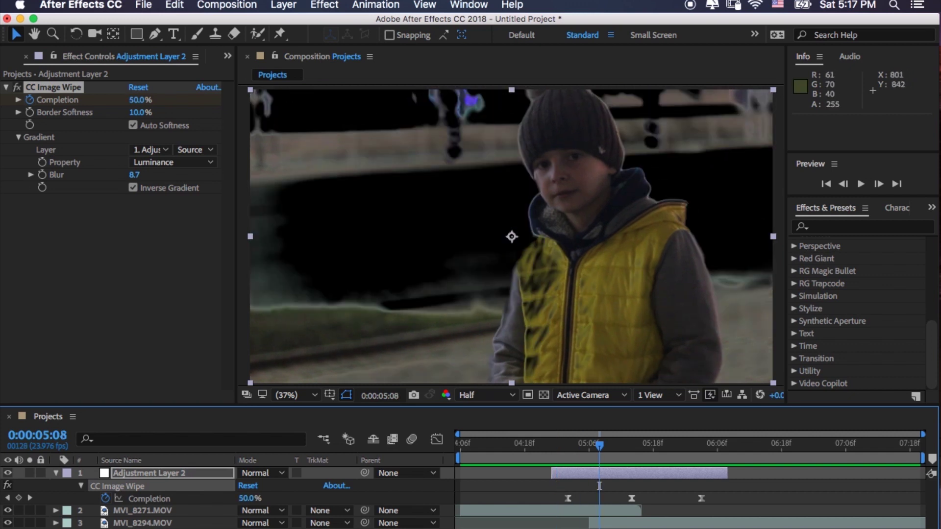
left_click(166, 163)
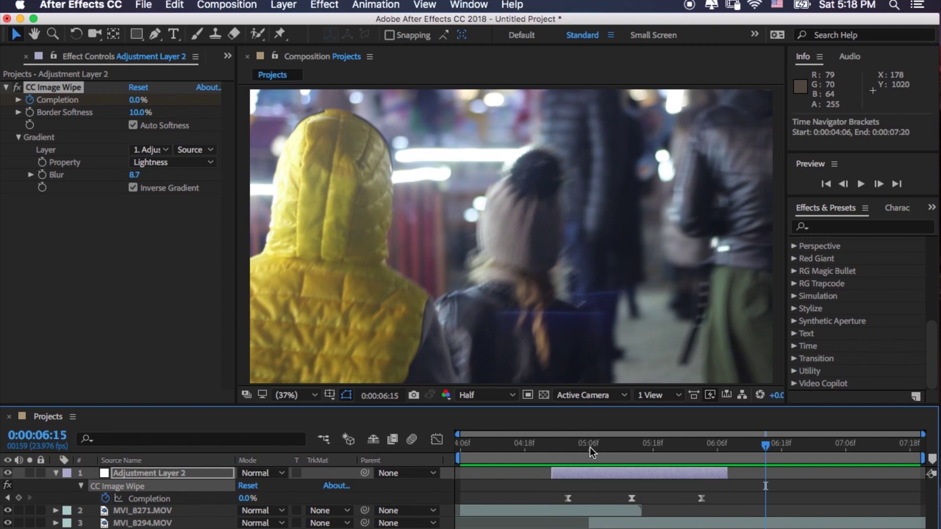
- Move the playhead to 0:00:05:08 to review the Lightness-based wipe mid-transition
left_click(597, 447)
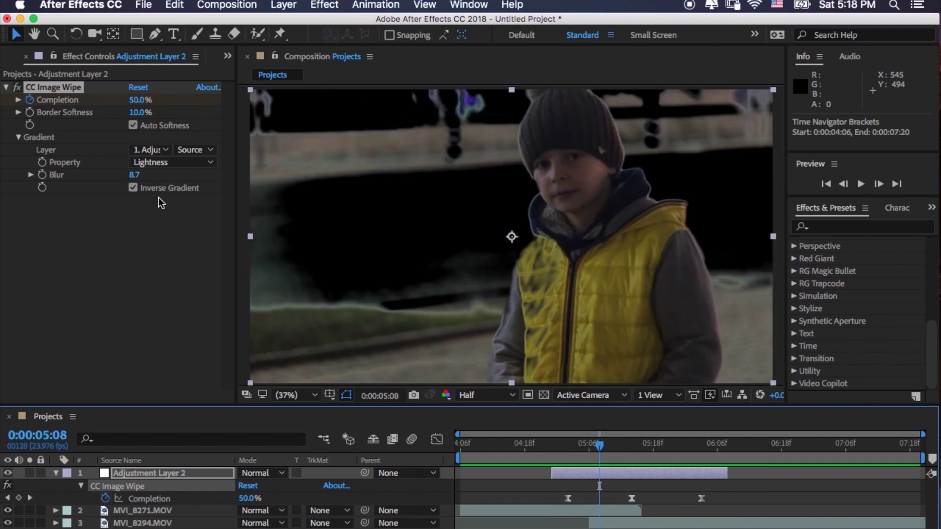
- Switch Gradient Property to Blue and preview the wipe, stopping at 0:00:05:09
left_click(170, 163)
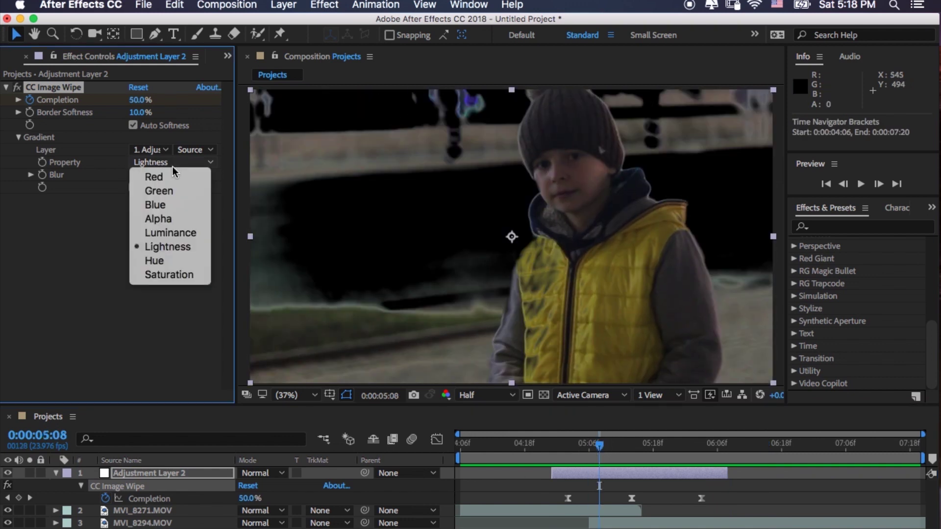
left_click(168, 210)
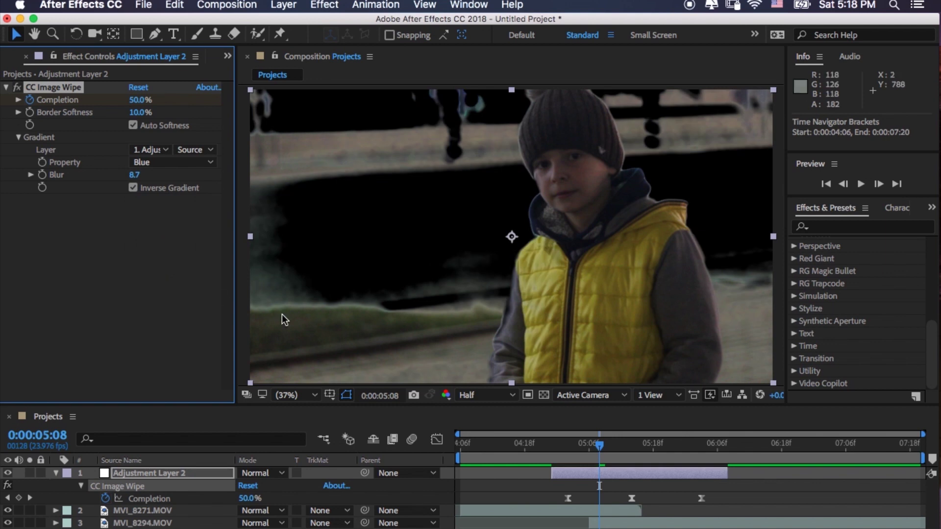
left_click_drag(599, 447, 563, 430)
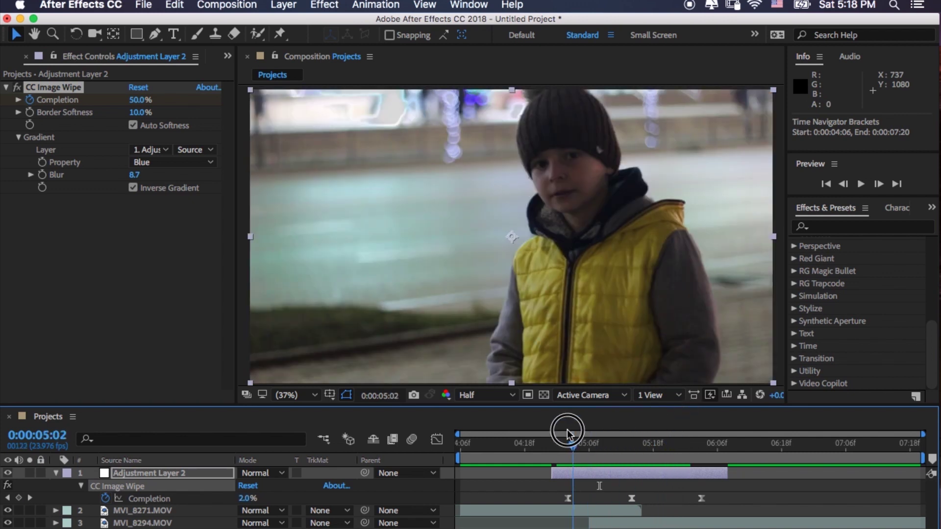
key("space")
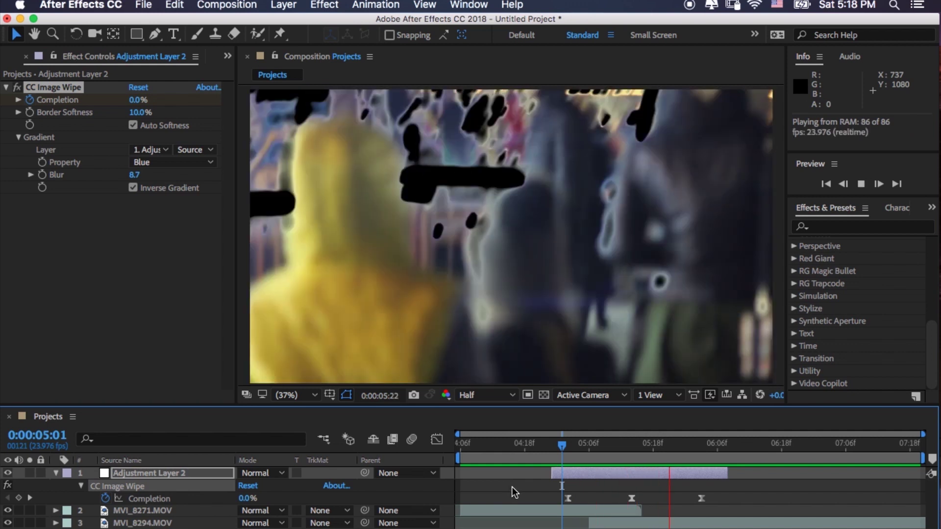
key("space")
left_click_drag(550, 434, 606, 433)
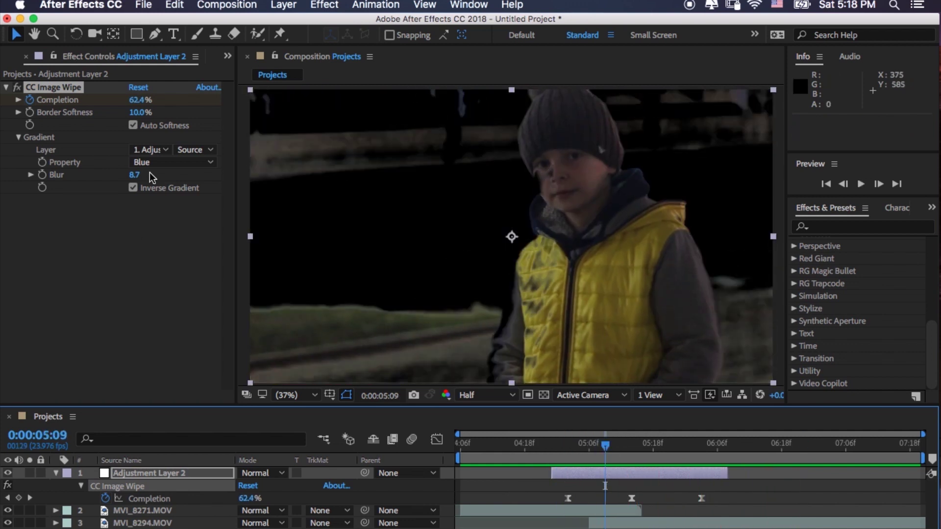
left_click(170, 164)
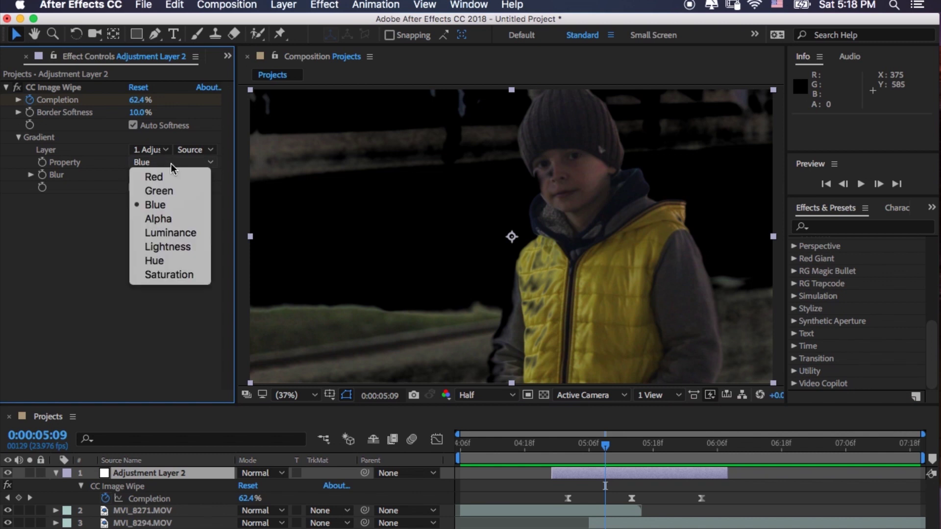
- Change the gradient property from Blue to Saturation and preview the wipe from 0:00:05:01
left_click(170, 275)
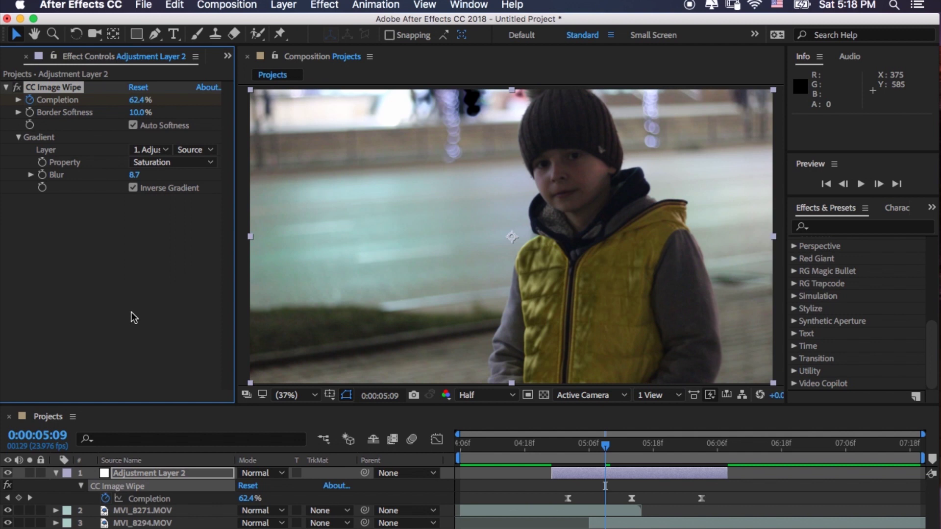
left_click(561, 443)
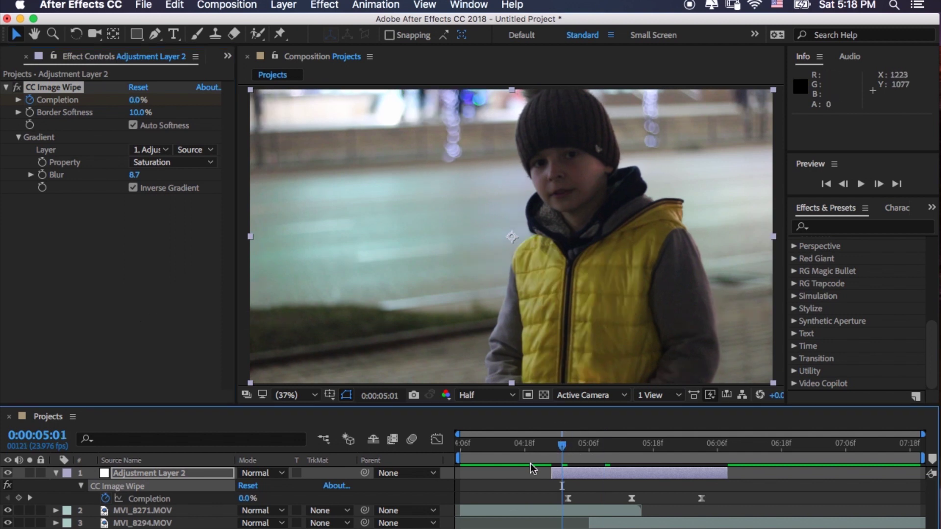
key("space")
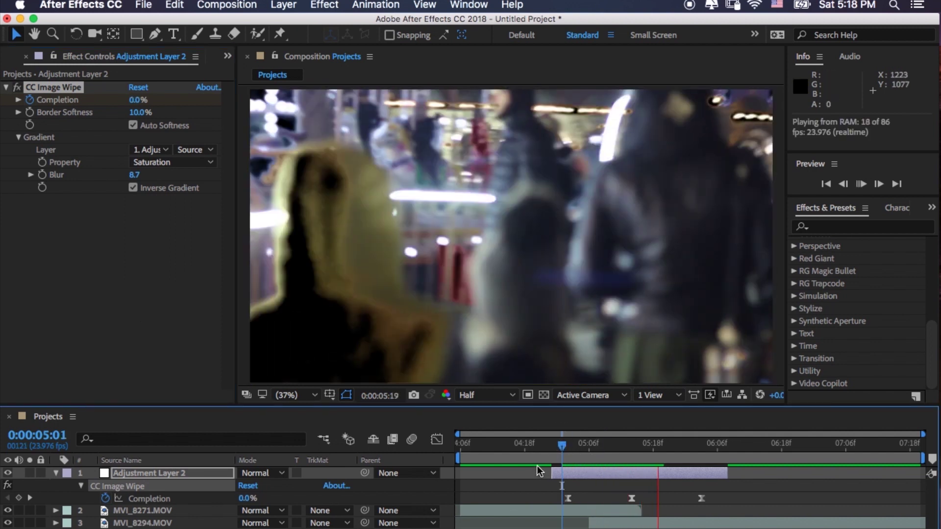
left_click_drag(562, 442, 605, 442)
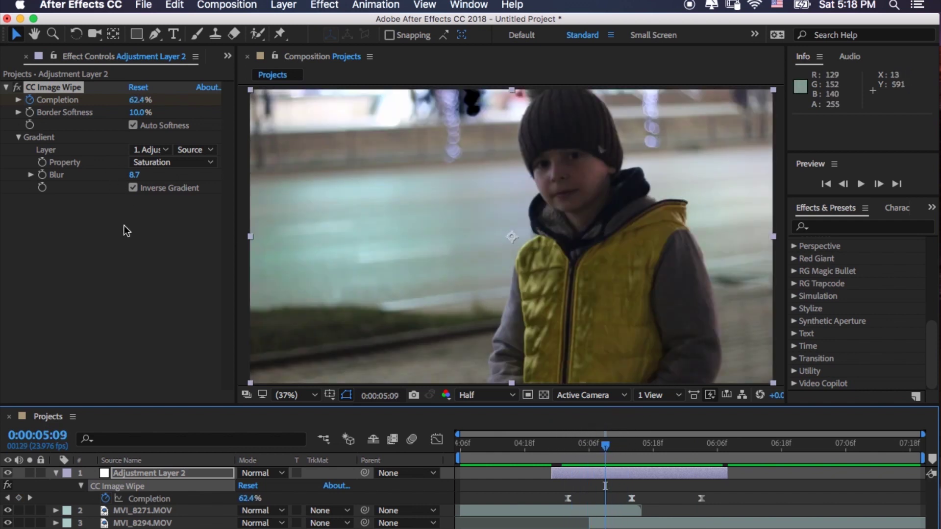
- Set the Gradient Property back to Luminance and return to the first Completion keyframe
left_click(169, 163)
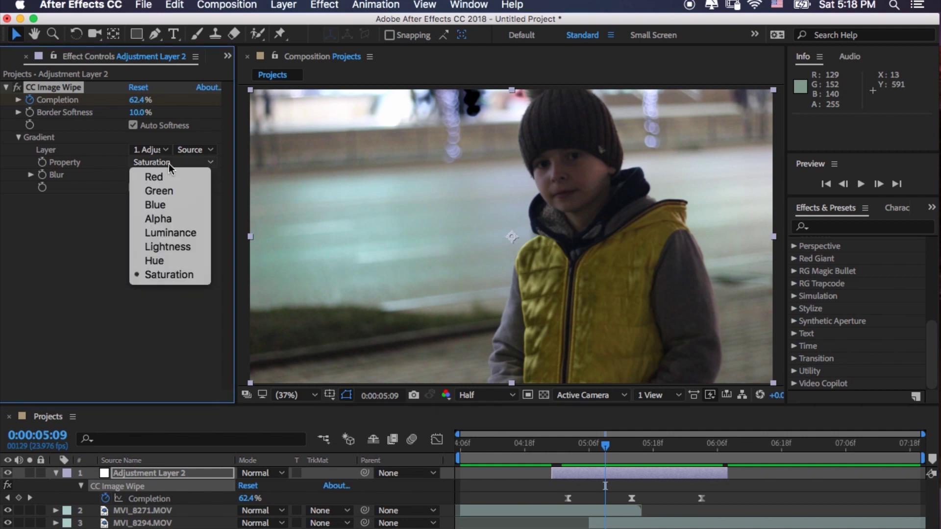
left_click(178, 235)
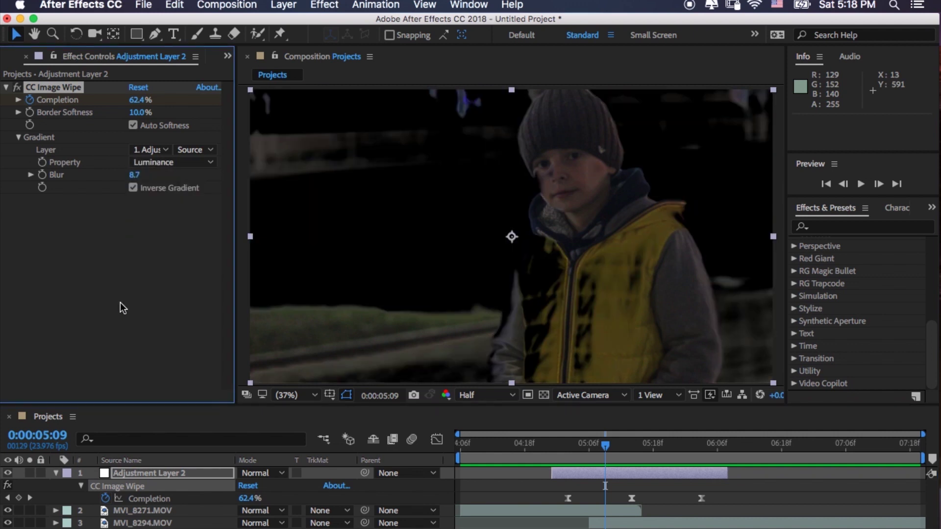
left_click(565, 450)
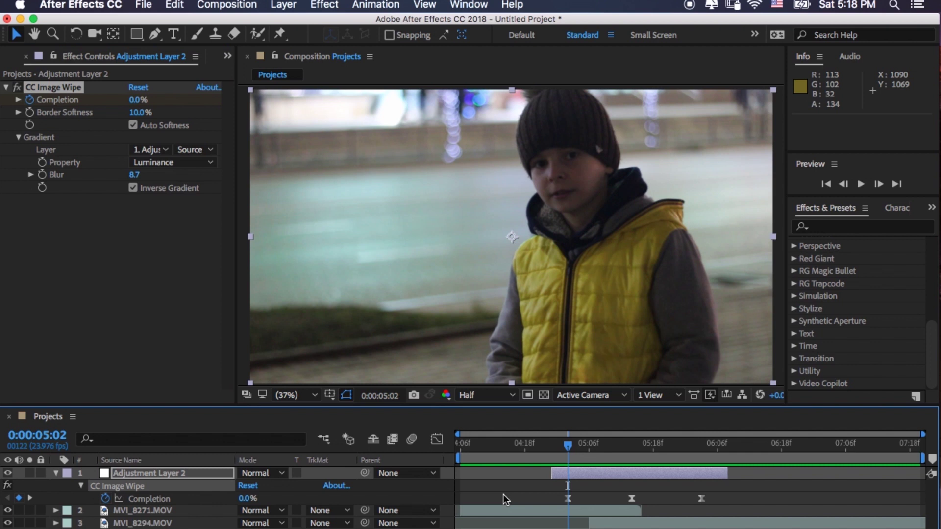
- Preview the transition twice from 0:00:05:01, then scrub into the start of the wipe
key("space")
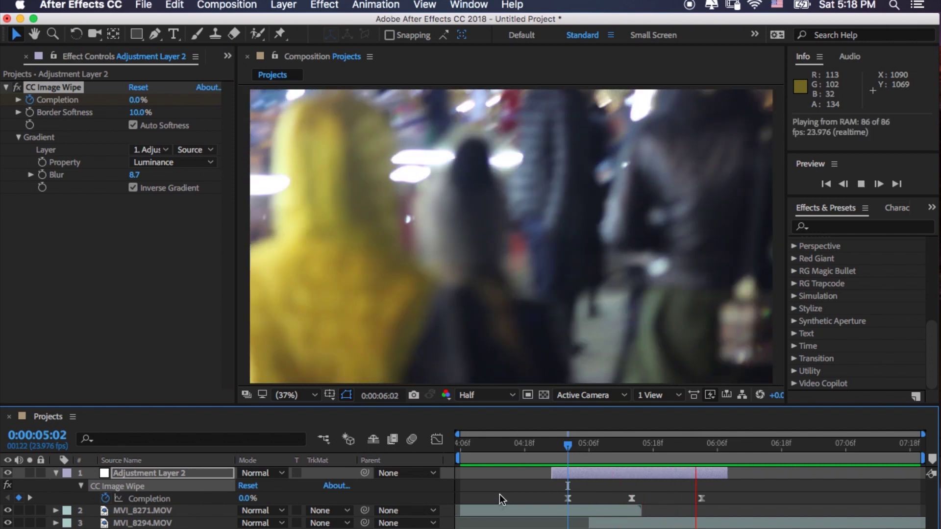
left_click(562, 450)
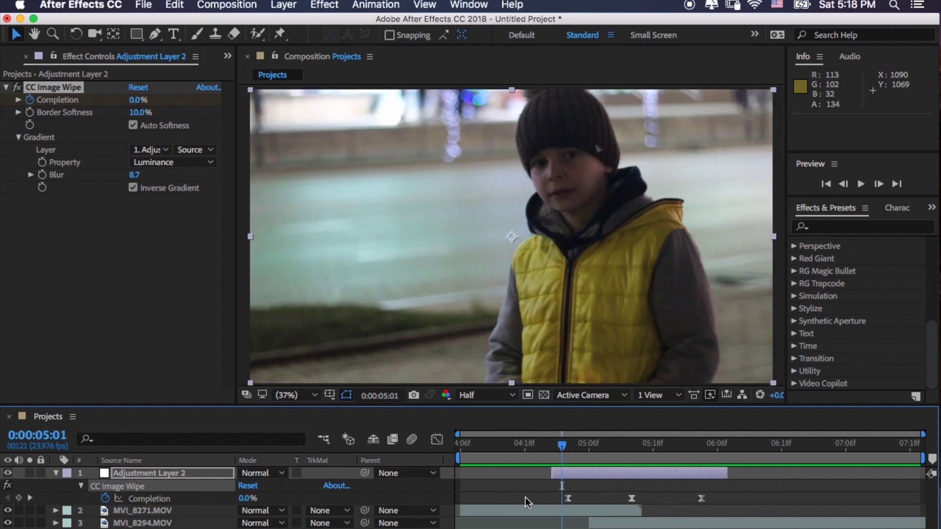
key("space")
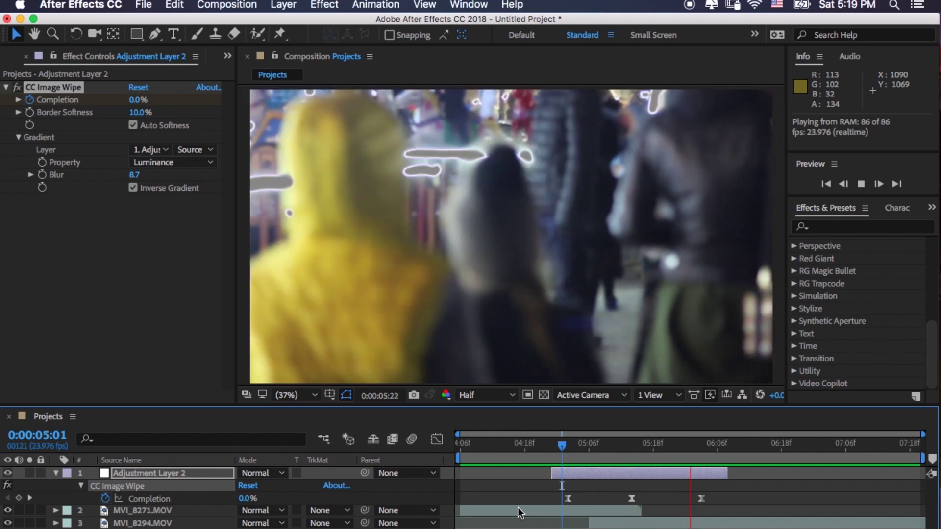
left_click_drag(564, 448, 702, 445)
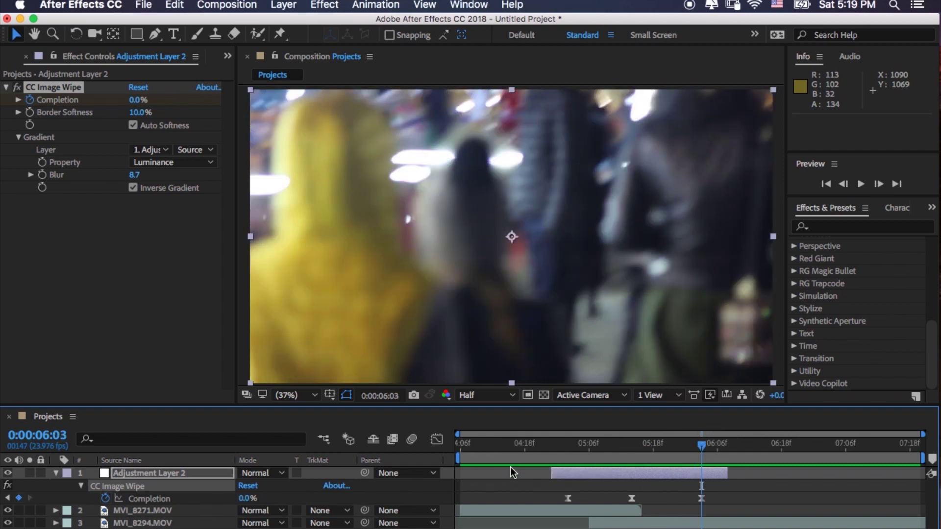
left_click(557, 464)
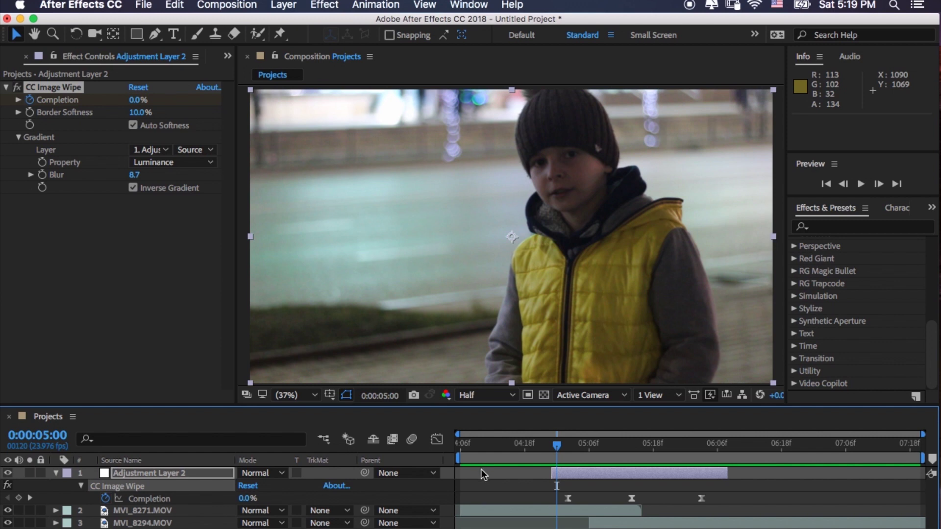
mouse_move(555, 448)
left_mouse_down()
mouse_move(647, 446)
mouse_move(552, 446)
left_mouse_up()
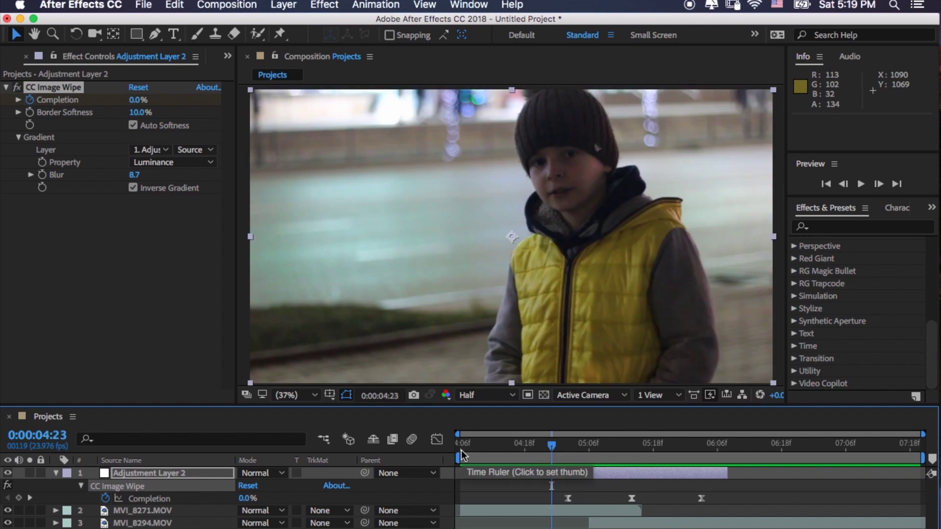